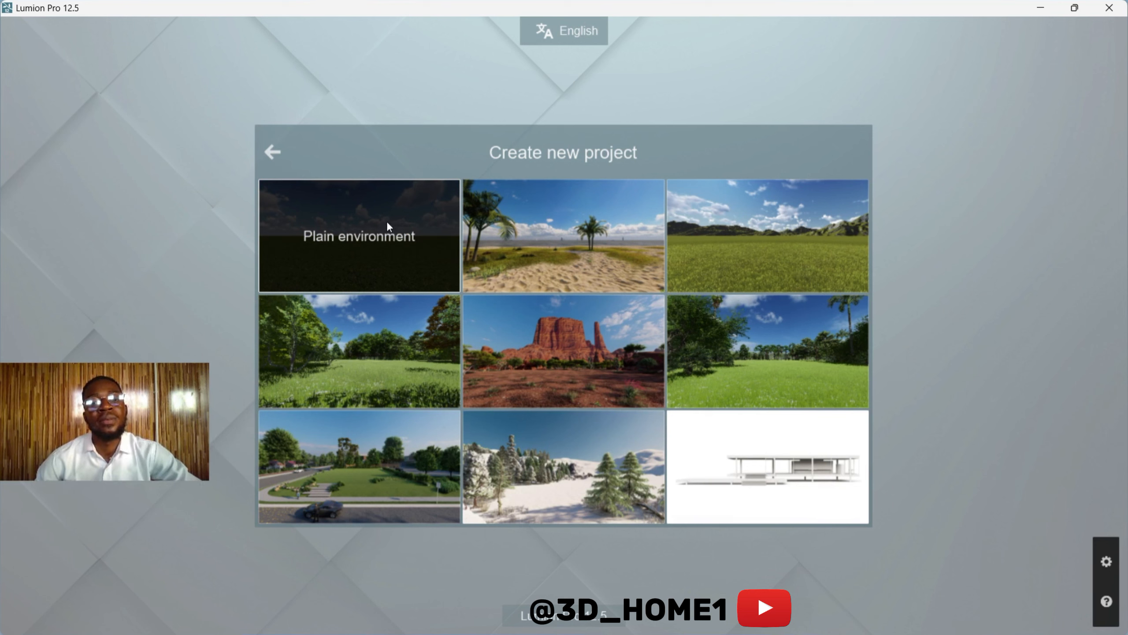
Step: Create a new project from the Plain environment template
{"action": "left_click", "coordinate": [347, 247]}
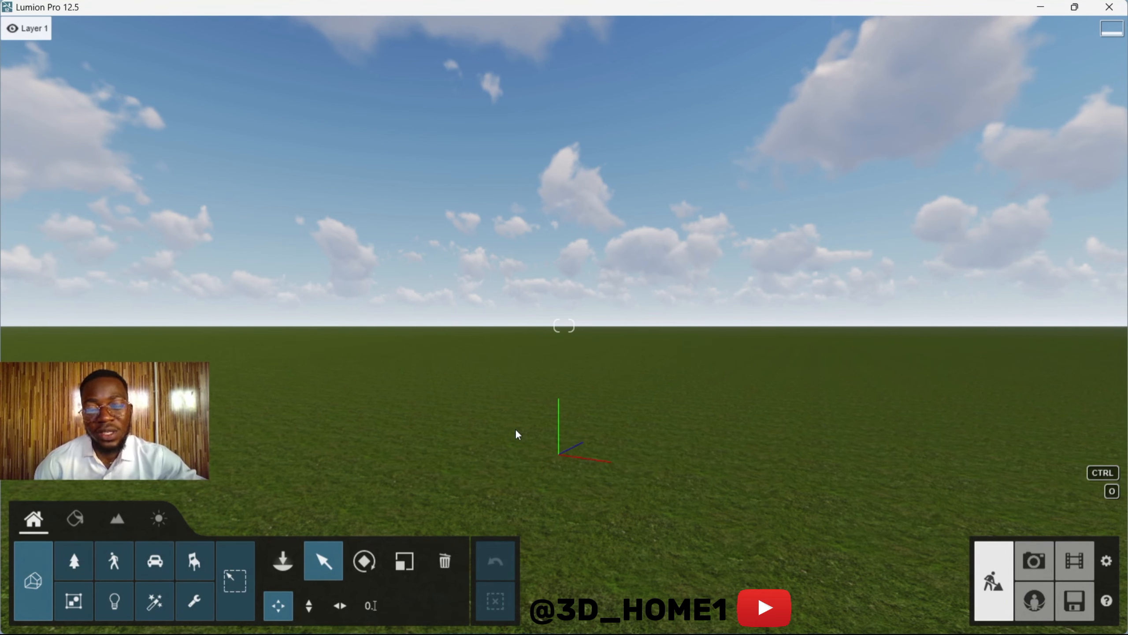
{"action": "right_click_drag", "start_coordinate": [494, 410], "coordinate": [590, 464]}
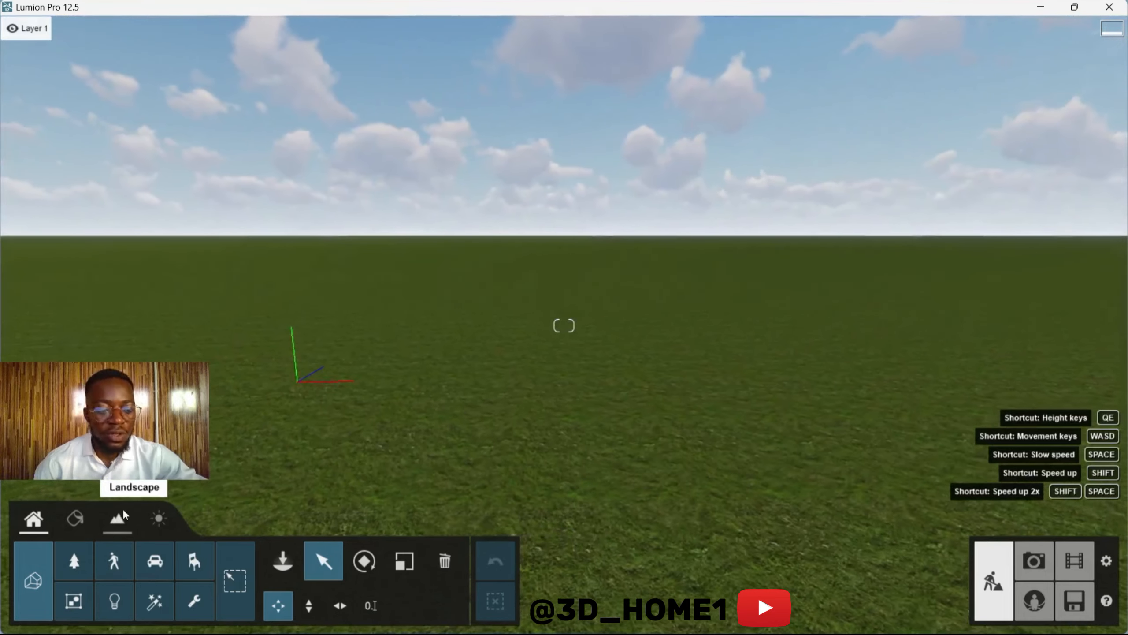
Step: Place an AmericanElm2 S2 RT broadleaf tree from the Nature library on the grass near the origin and switch to object selection
{"action": "left_click", "coordinate": [75, 563]}
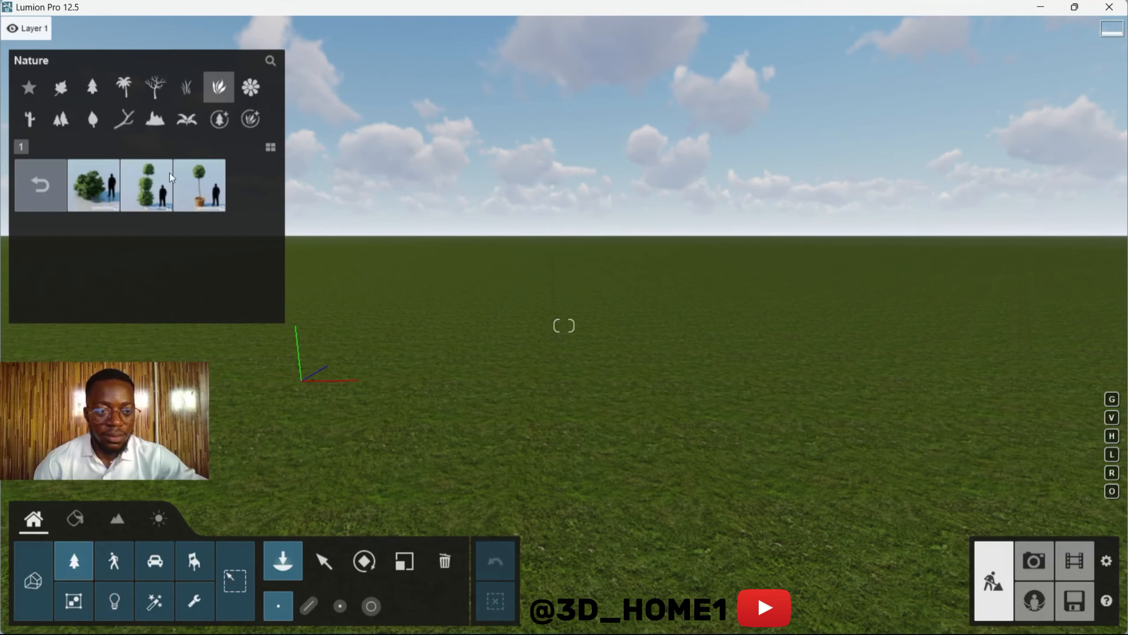
{"action": "left_click", "coordinate": [61, 89]}
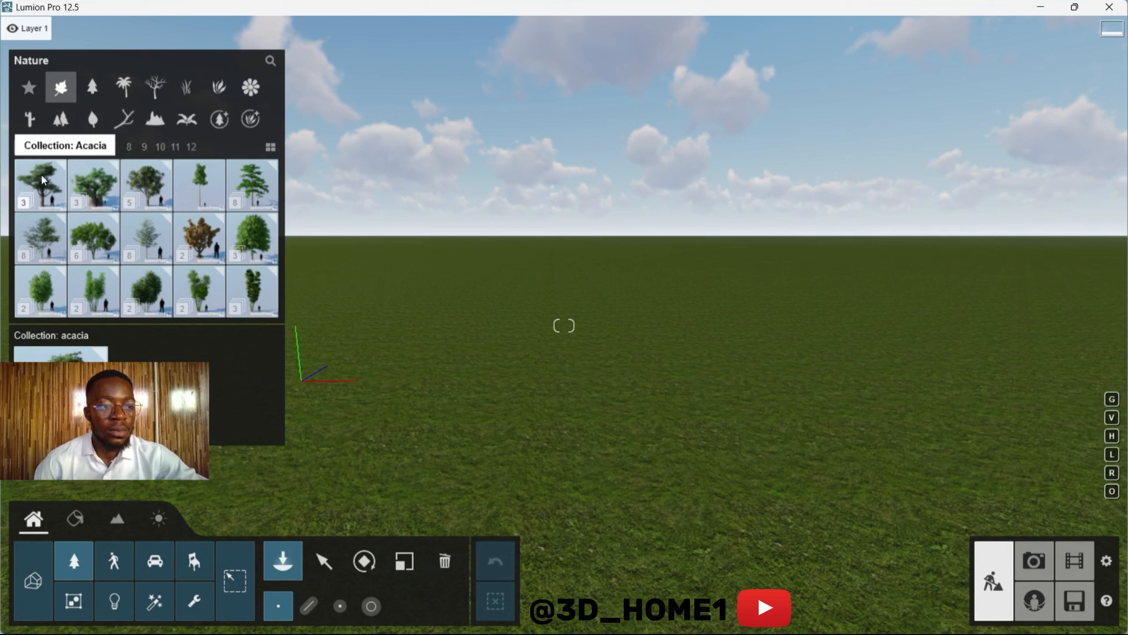
{"action": "mouse_move", "coordinate": [31, 200]}
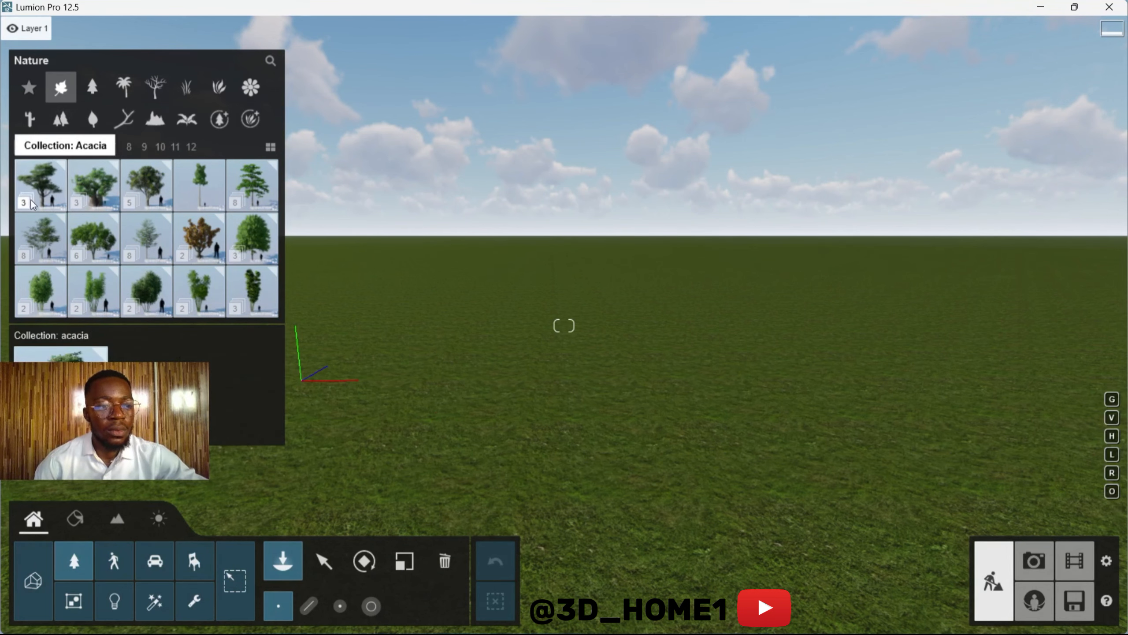
{"action": "left_click", "coordinate": [94, 236]}
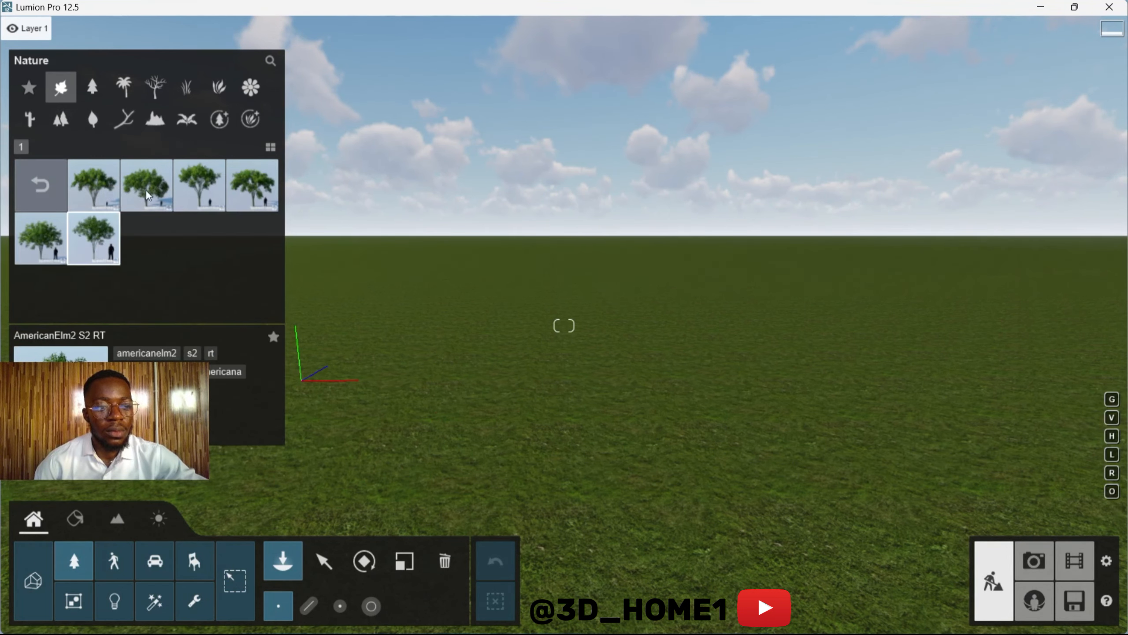
{"action": "left_click", "coordinate": [540, 412]}
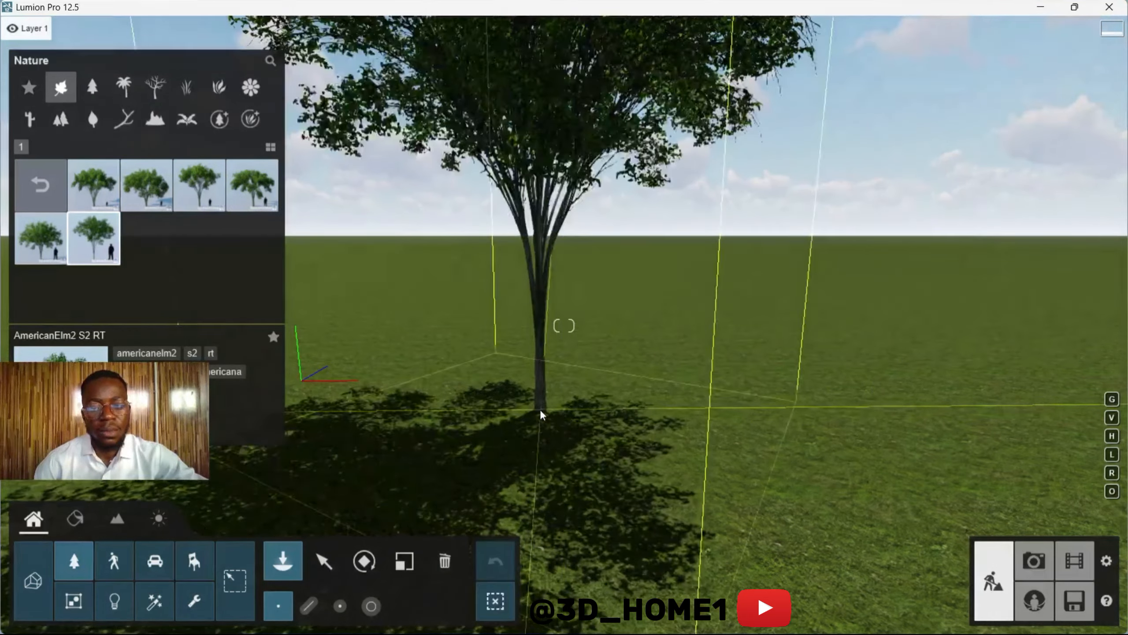
{"action": "left_click", "coordinate": [325, 560]}
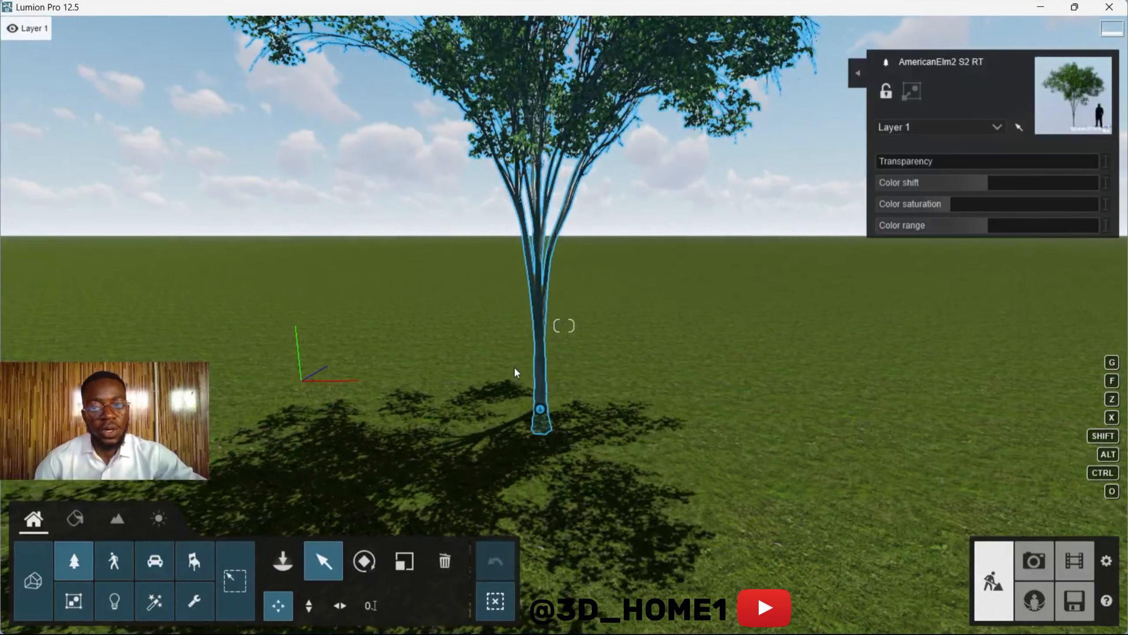
Step: Practise camera movement by flying backward, forward and sideways in front of the elm tree
{"action": "key", "text": "s"}
{"action": "key", "text": "s"}
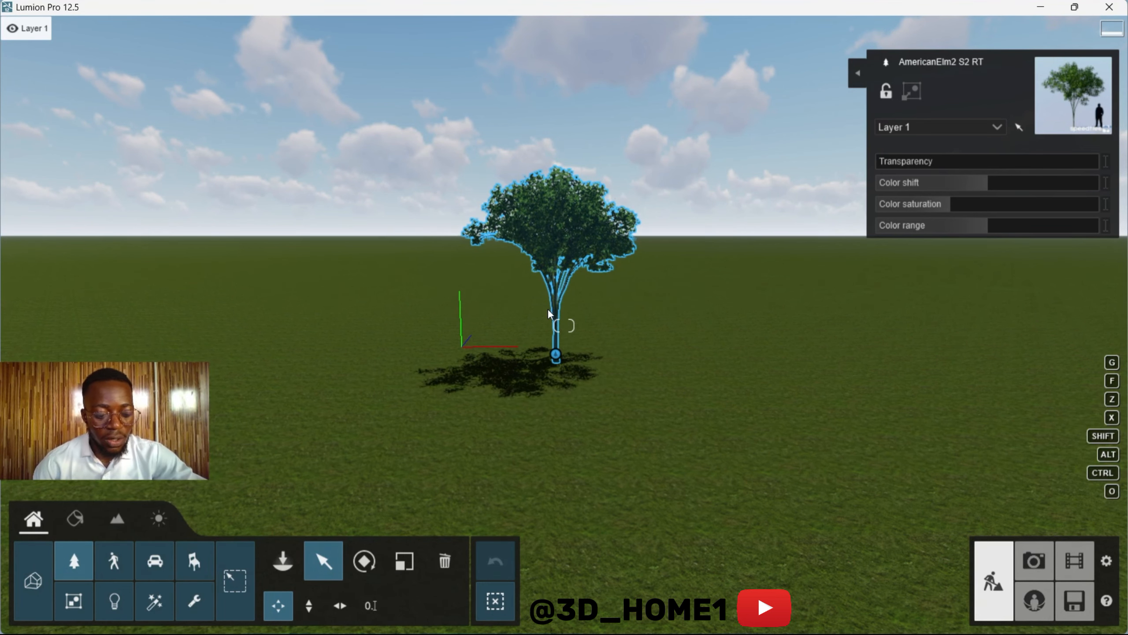
{"action": "key", "text": "a"}
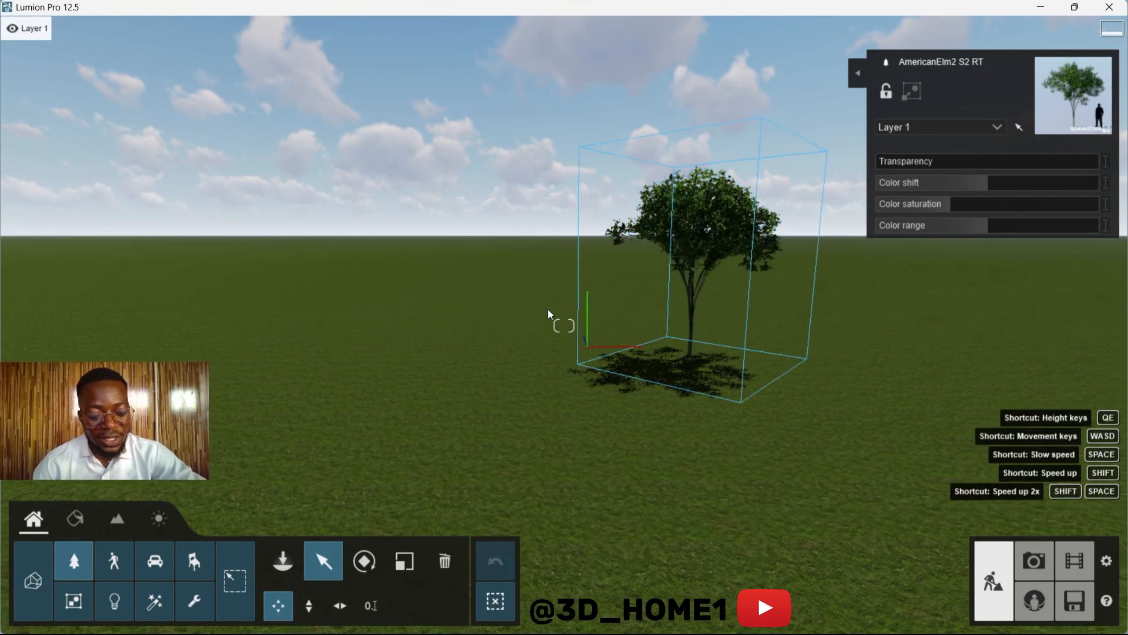
{"action": "key", "text": "d"}
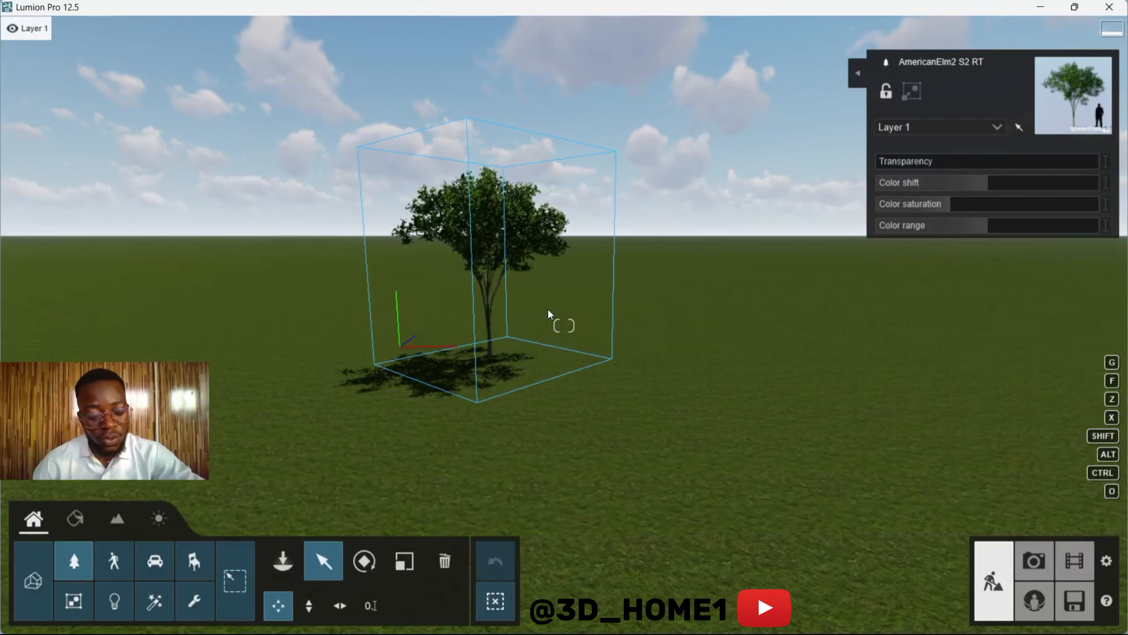
{"action": "key", "text": "d"}
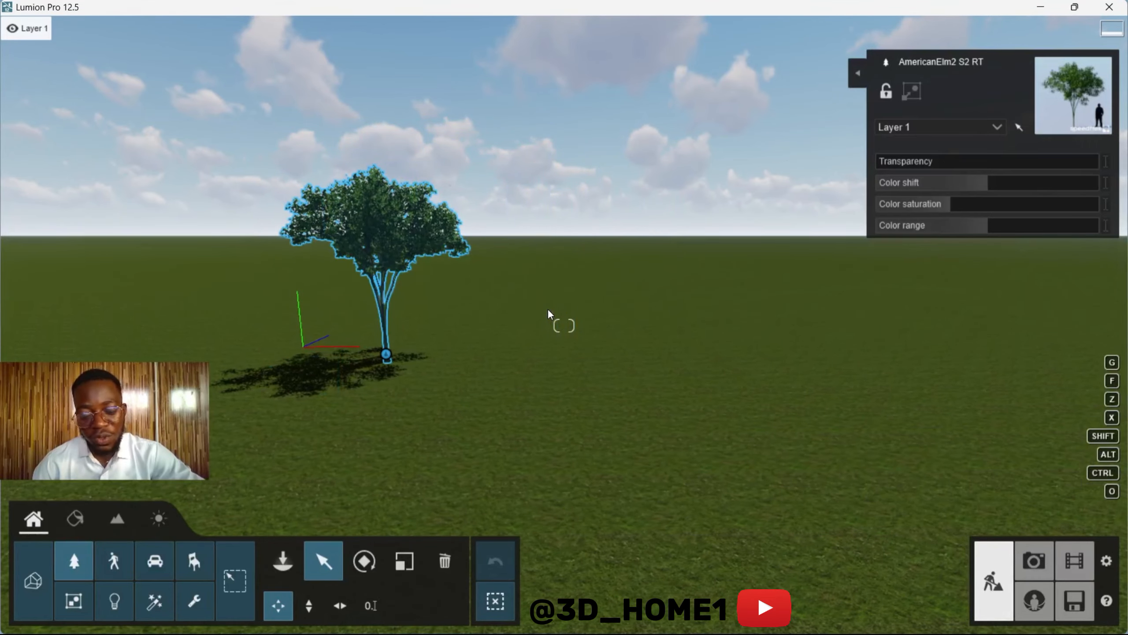
{"action": "key", "text": "a"}
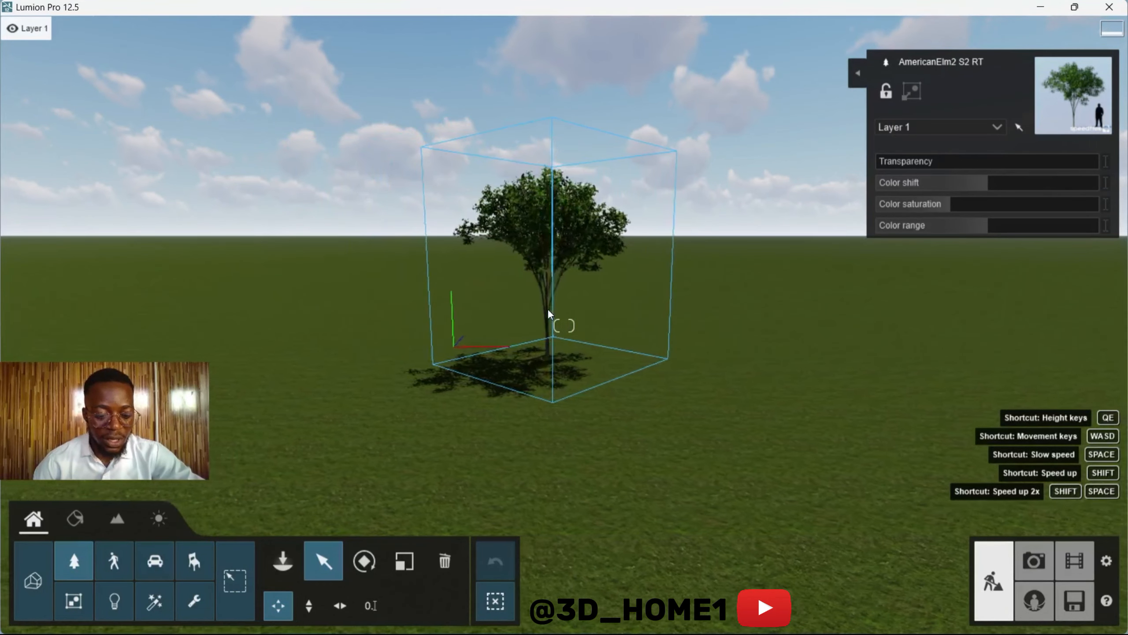
{"action": "key", "text": "d"}
{"action": "key", "text": "a"}
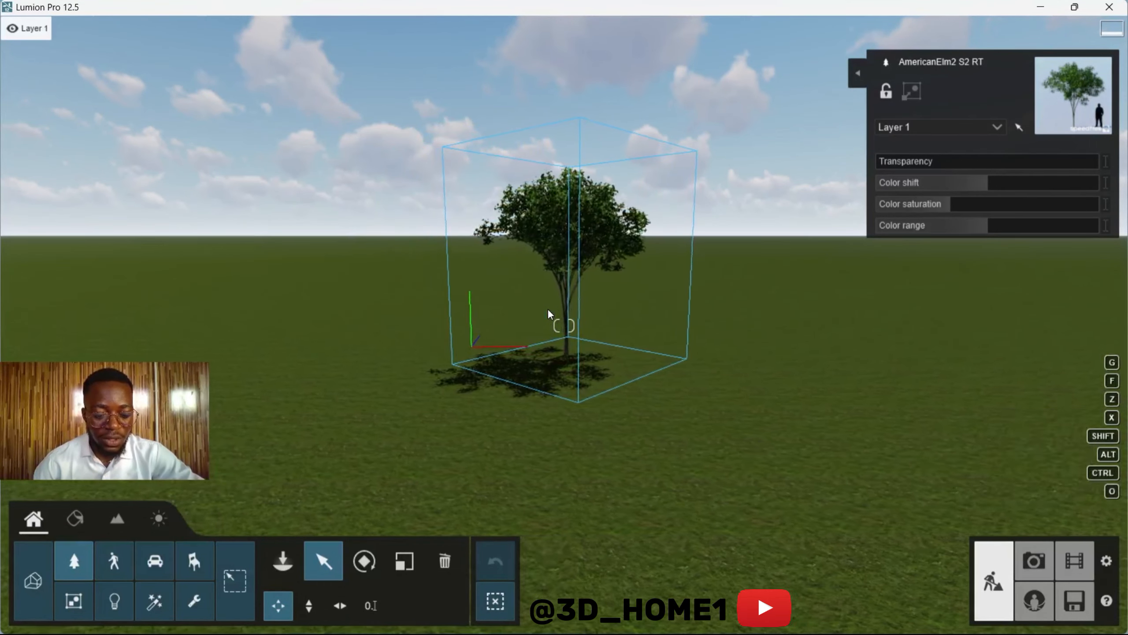
{"action": "key", "text": "d"}
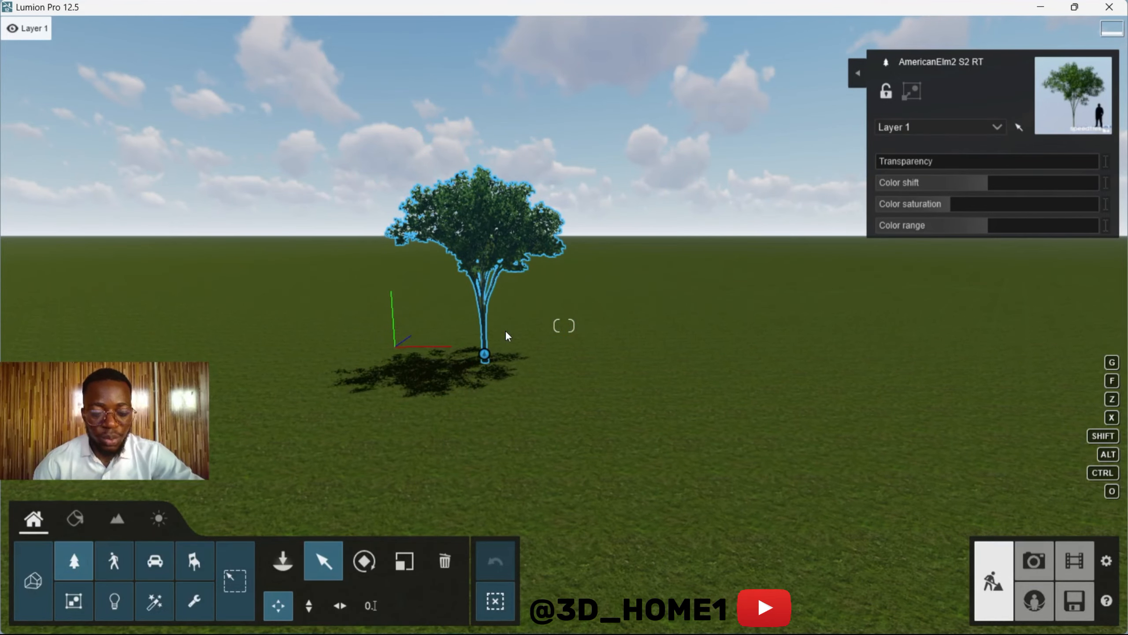
{"action": "key", "text": "w"}
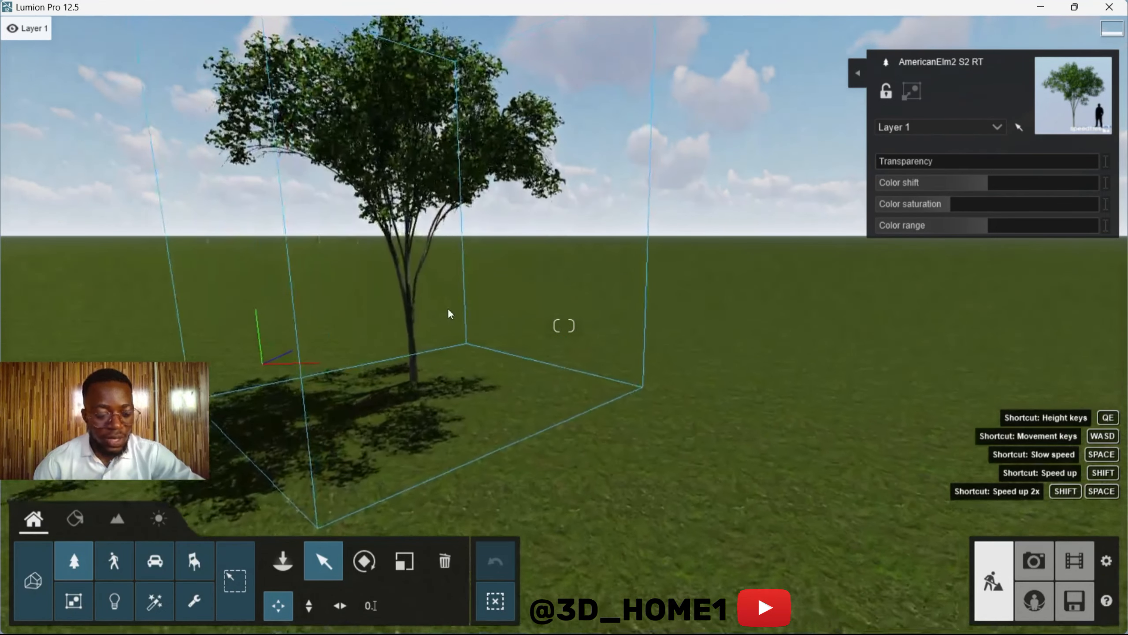
{"action": "key", "text": "s"}
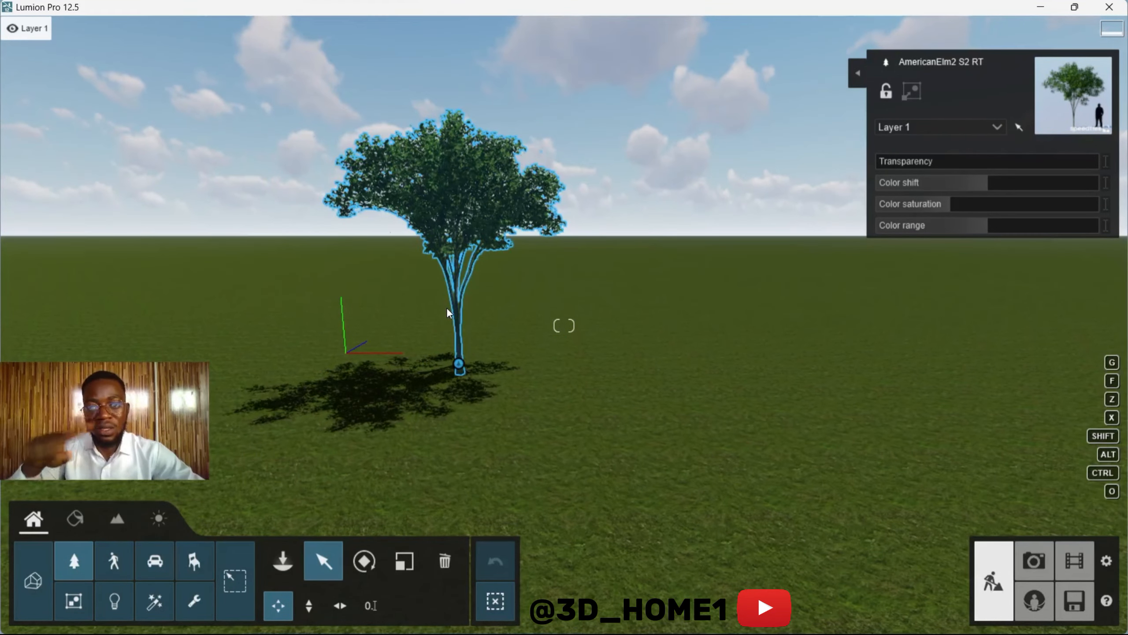
{"action": "key", "text": "s"}
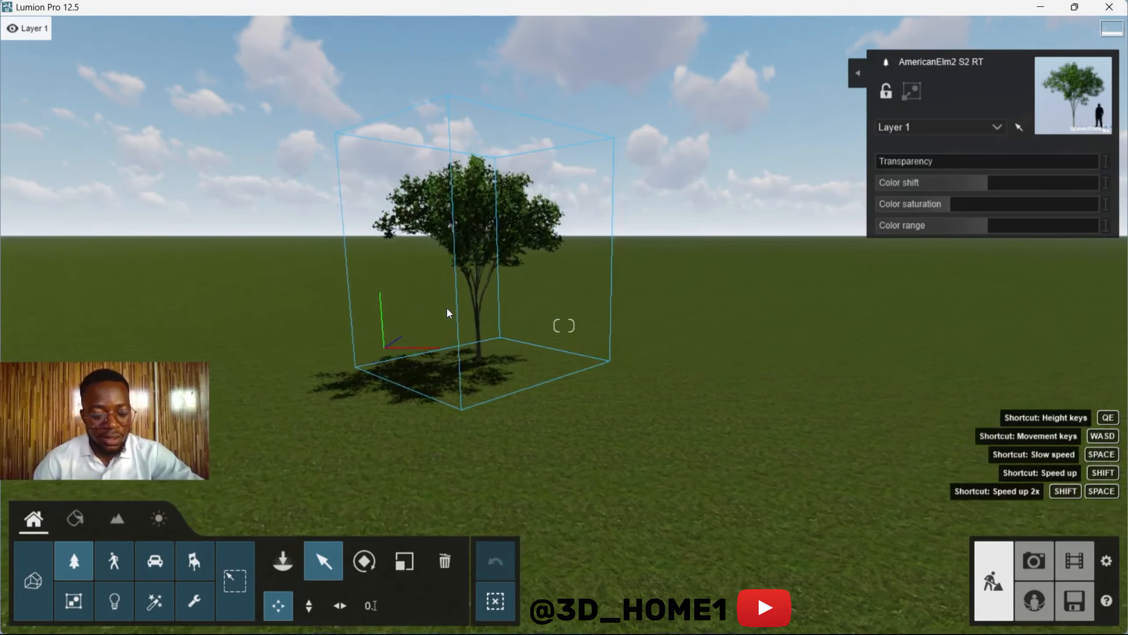
{"action": "key", "text": "s"}
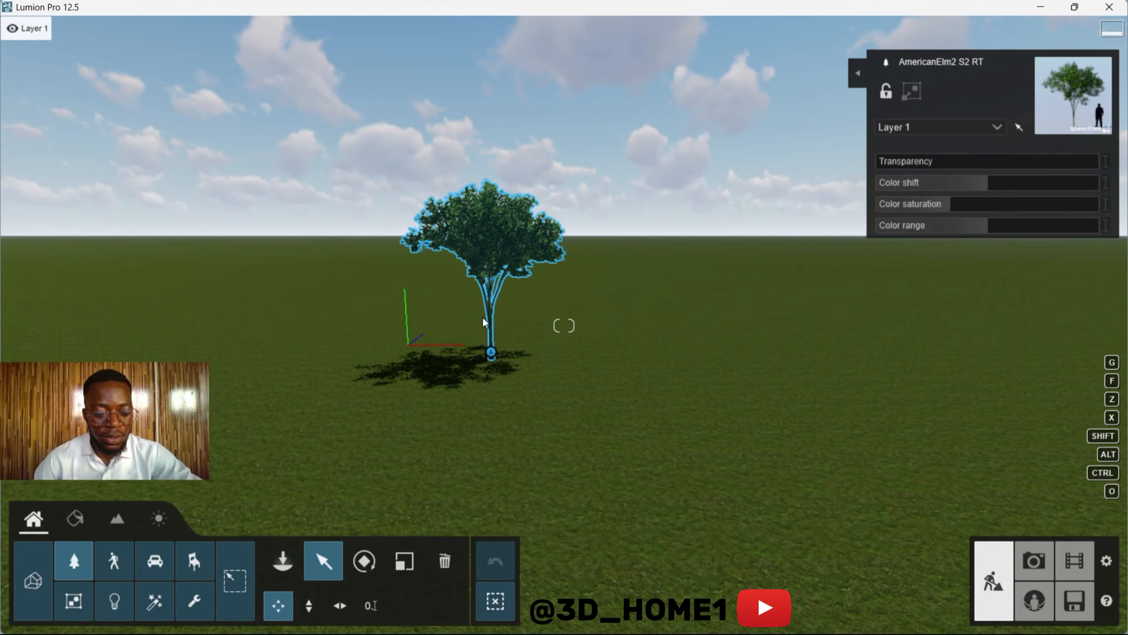
Step: Raise and lower the camera height in front of the elm tree
{"action": "key", "text": "q"}
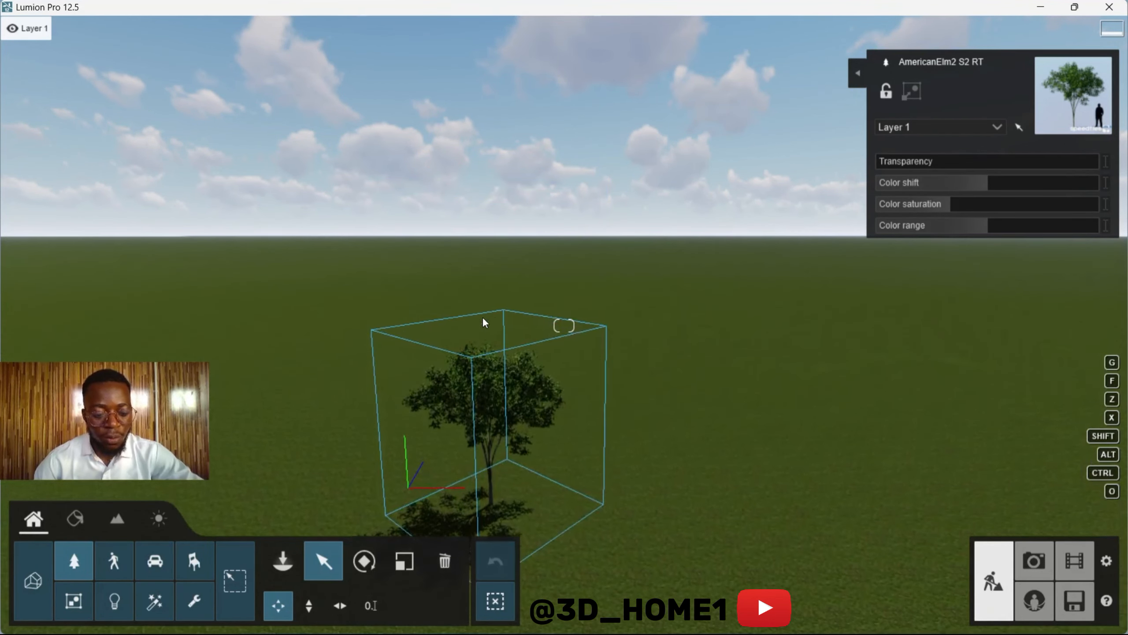
{"action": "key", "text": "e"}
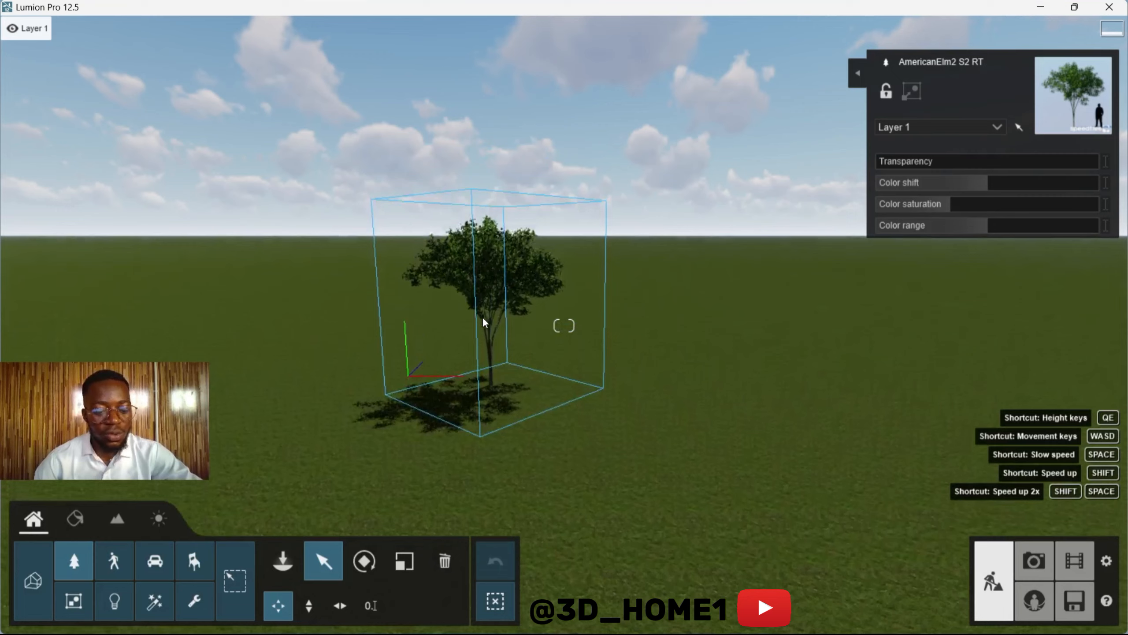
{"action": "key", "text": "q"}
{"action": "key", "text": "e"}
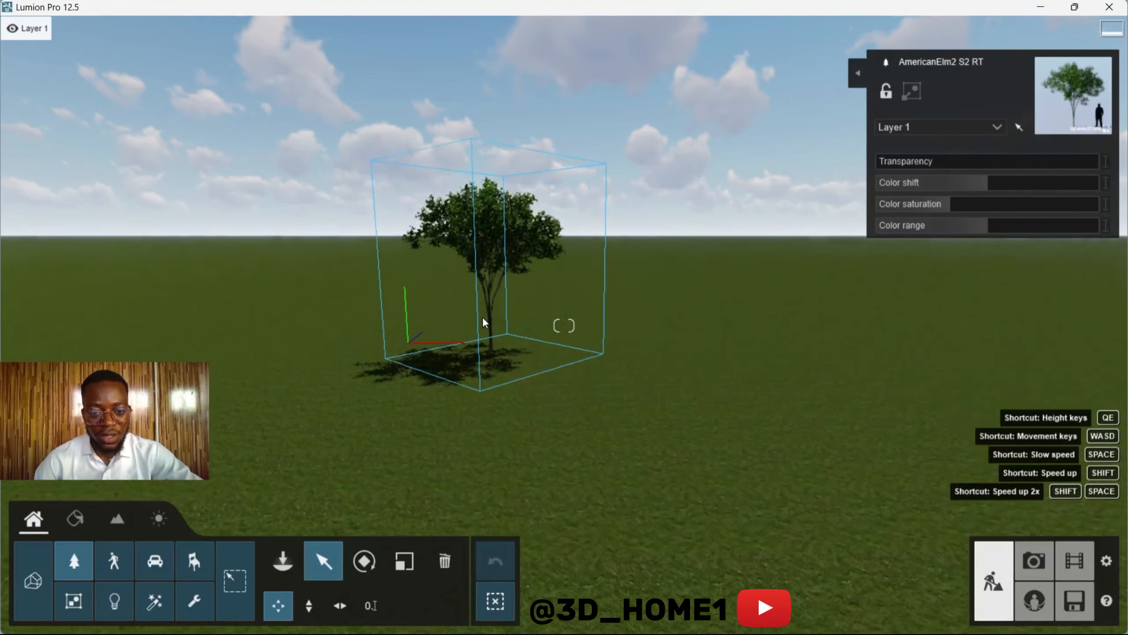
Step: Turn the camera around the elm tree and move in close to view its trunk
{"action": "key", "text": "w"}
{"action": "left_click", "coordinate": [474, 274]}
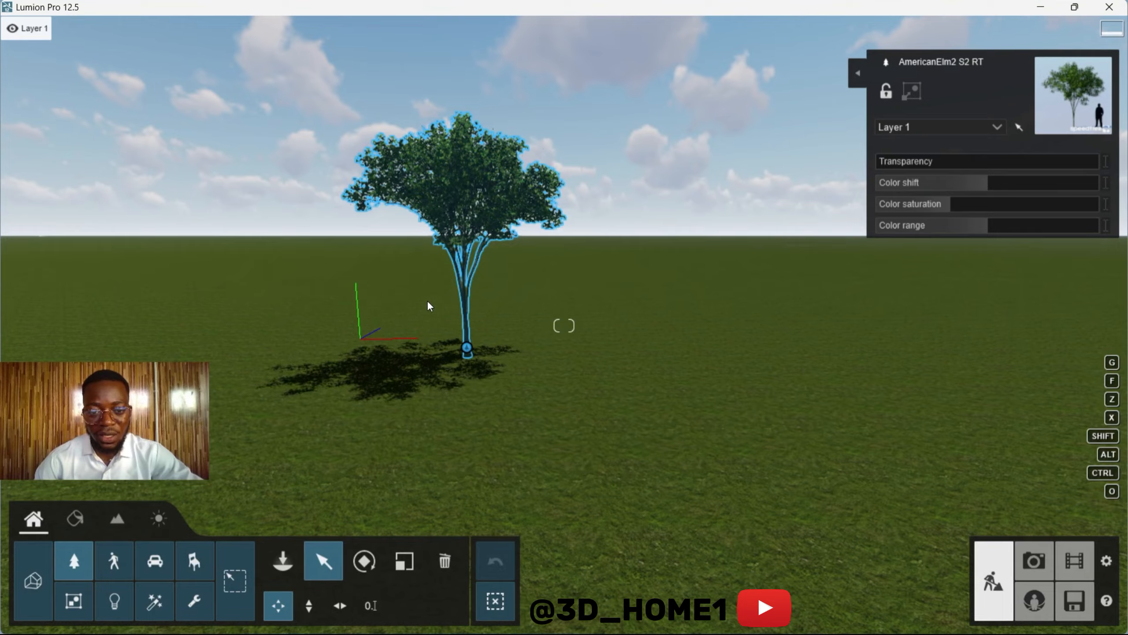
{"action": "right_click_drag", "start_coordinate": [428, 306], "coordinate": [346, 307]}
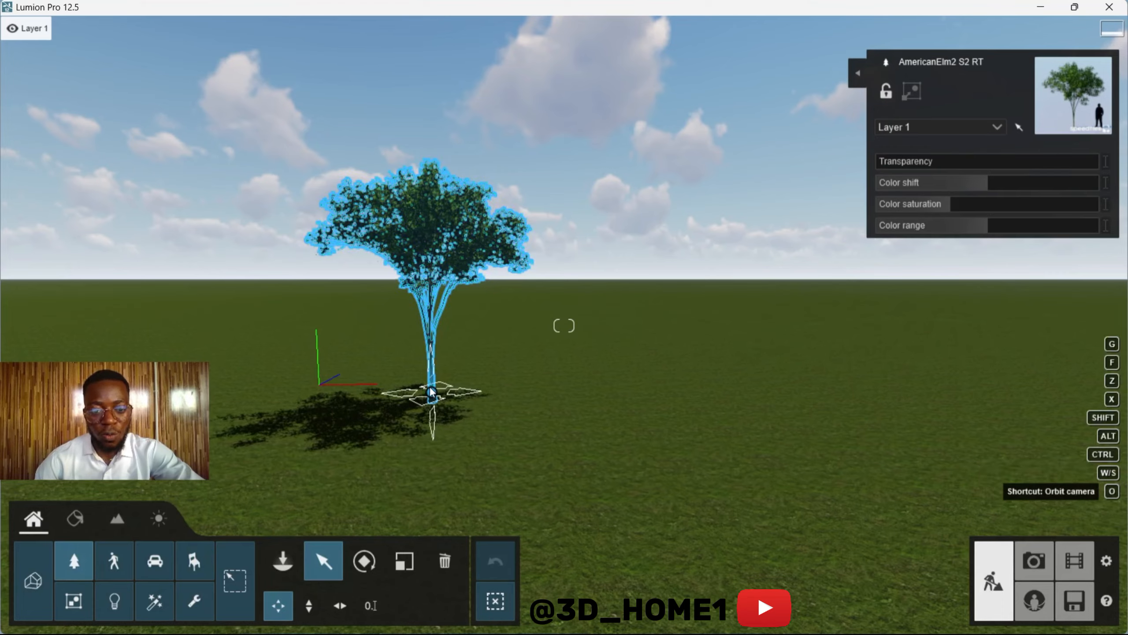
{"action": "right_click_drag", "start_coordinate": [415, 378], "coordinate": [741, 413]}
{"action": "key", "text": "w"}
{"action": "scroll", "coordinate": [684, 403], "scroll_direction": "up", "scroll_amount": 3}
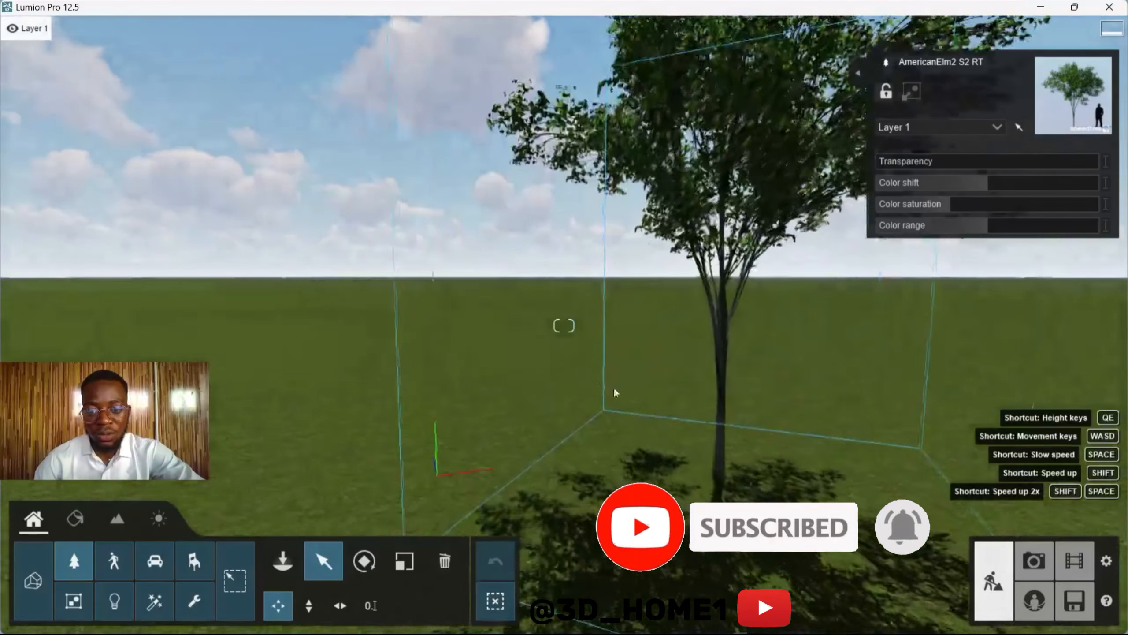
{"action": "right_click_drag", "start_coordinate": [721, 328], "coordinate": [710, 395]}
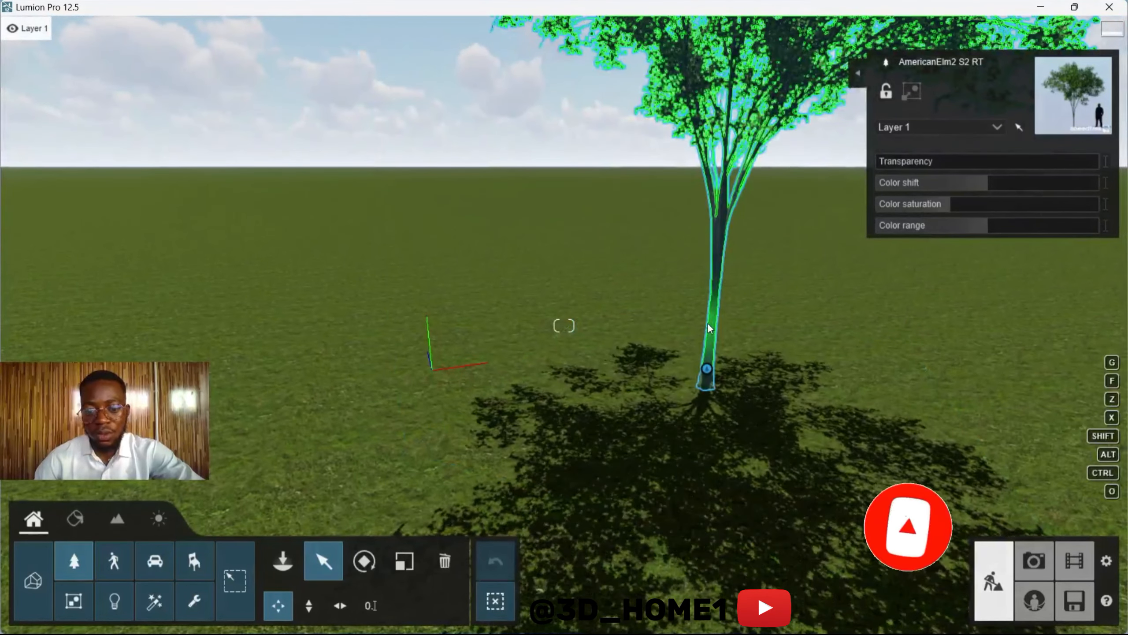
{"action": "left_click", "coordinate": [334, 605]}
{"action": "left_click", "coordinate": [310, 603]}
{"action": "left_click", "coordinate": [272, 604]}
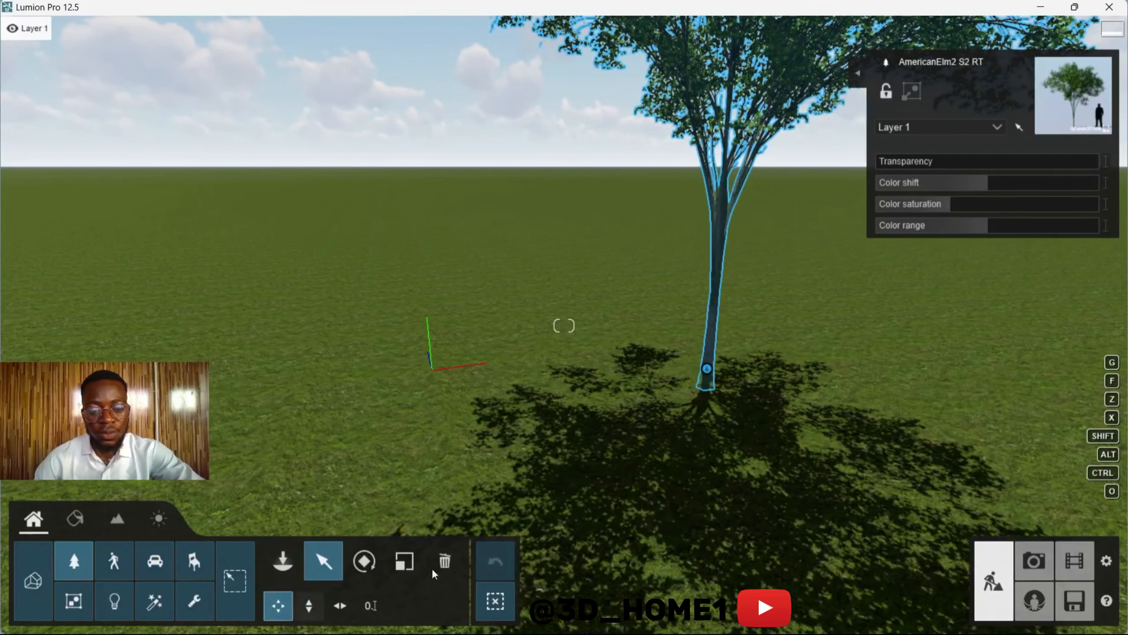
Step: Turn the camera and pull back for an overview of the whole elm tree and the surrounding ground
{"action": "right_click_drag", "start_coordinate": [564, 326], "coordinate": [713, 371]}
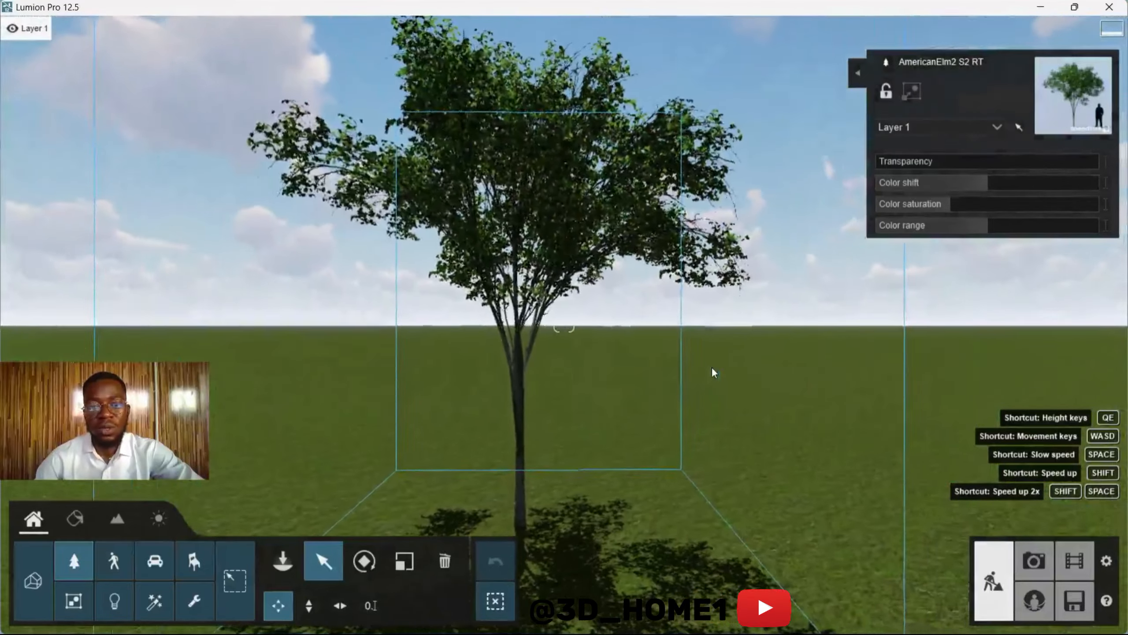
{"action": "key", "text": "s"}
{"action": "right_click_drag", "start_coordinate": [504, 368], "coordinate": [414, 423]}
{"action": "scroll", "coordinate": [646, 411], "scroll_direction": "down", "scroll_amount": 6}
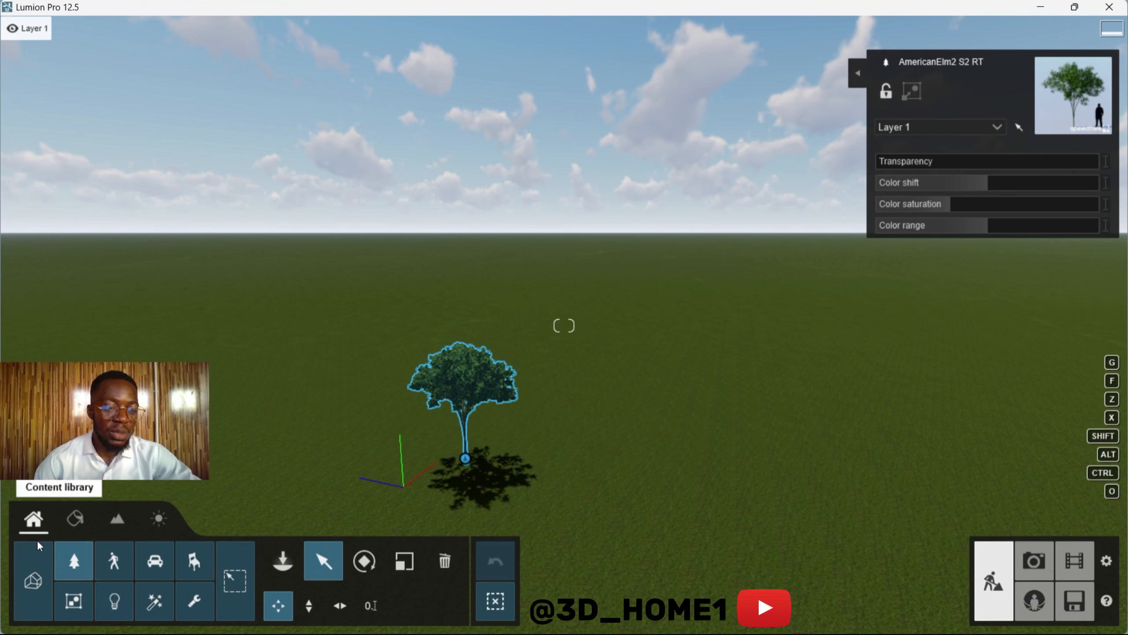
Step: Place an Austrian Pine RT conifer from the Nature library on the grass beside the elm tree
{"action": "left_click", "coordinate": [74, 567]}
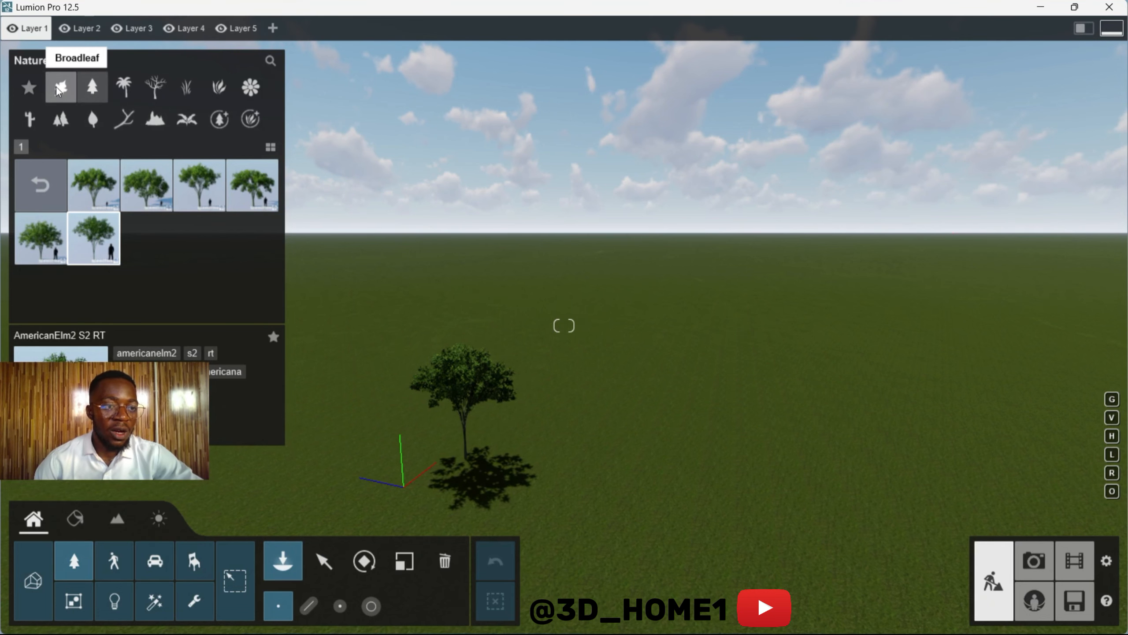
{"action": "left_click", "coordinate": [93, 85]}
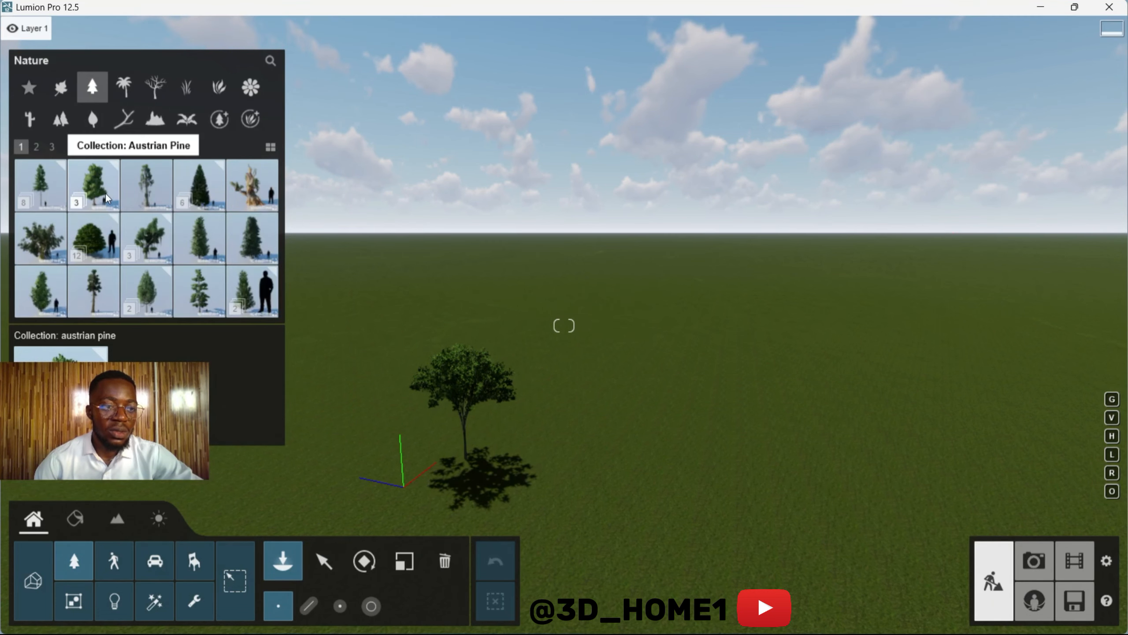
{"action": "left_click", "coordinate": [104, 180]}
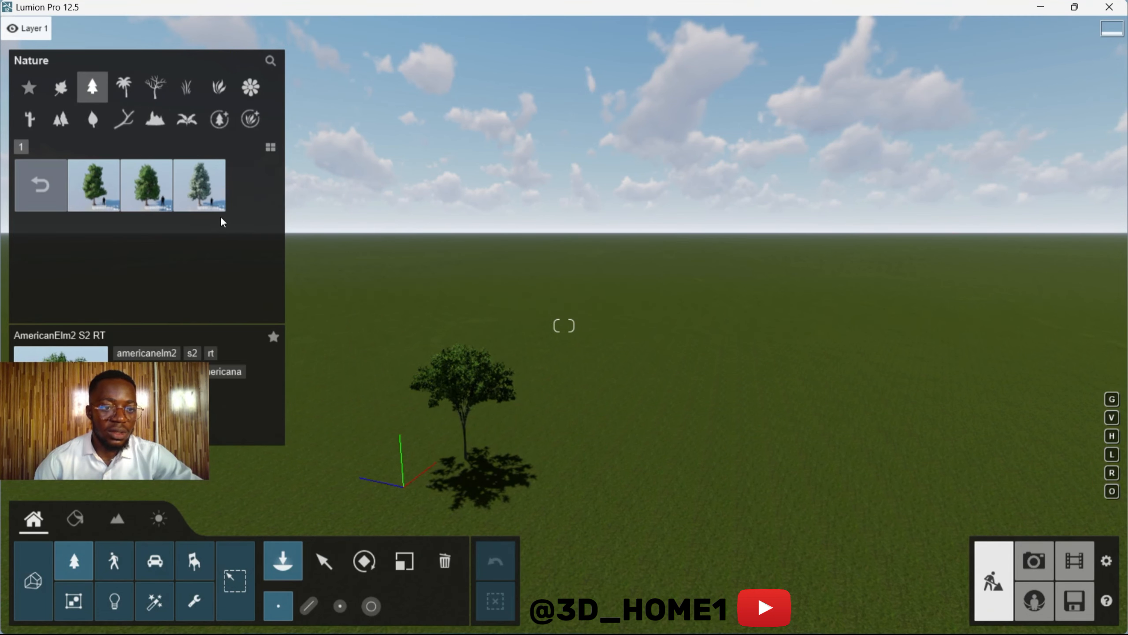
{"action": "left_click", "coordinate": [147, 182]}
{"action": "right_click", "coordinate": [492, 420]}
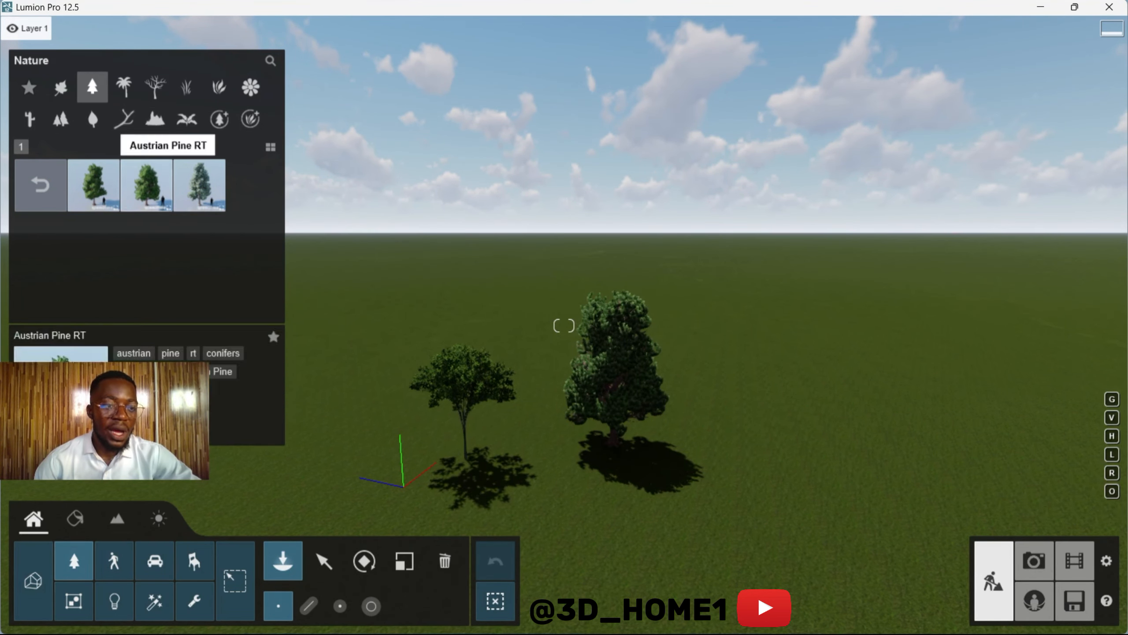
Step: Place a Stone Grey 003 rock from the Nature library's rocks on the grass between the elm and the pine
{"action": "left_click", "coordinate": [156, 119]}
{"action": "left_click", "coordinate": [197, 188]}
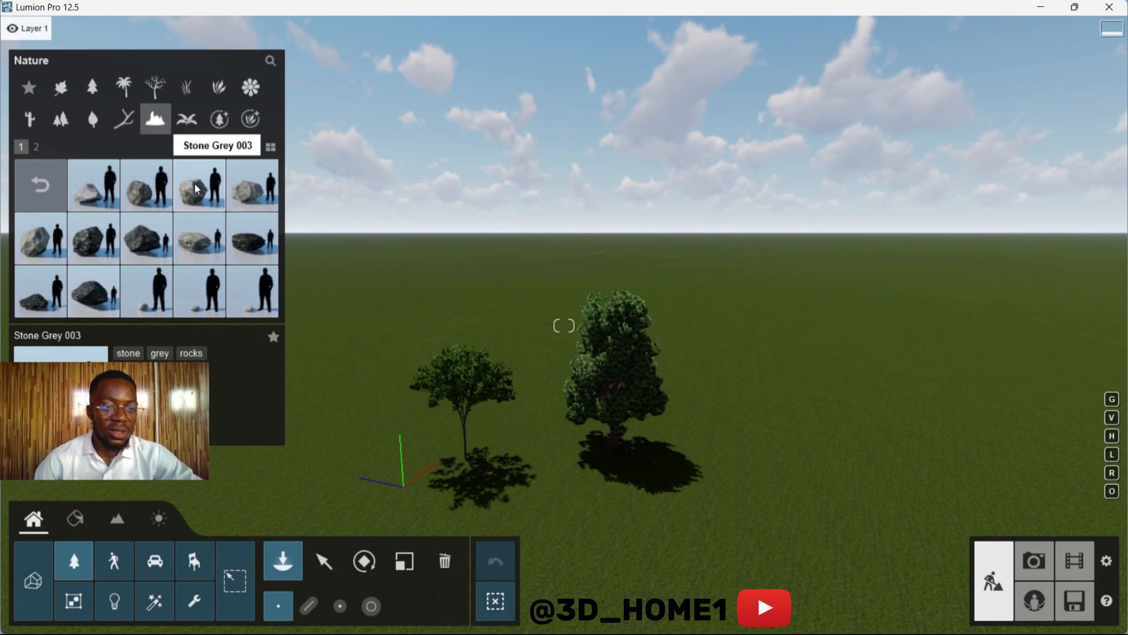
{"action": "left_click", "coordinate": [187, 192]}
{"action": "key", "text": "w"}
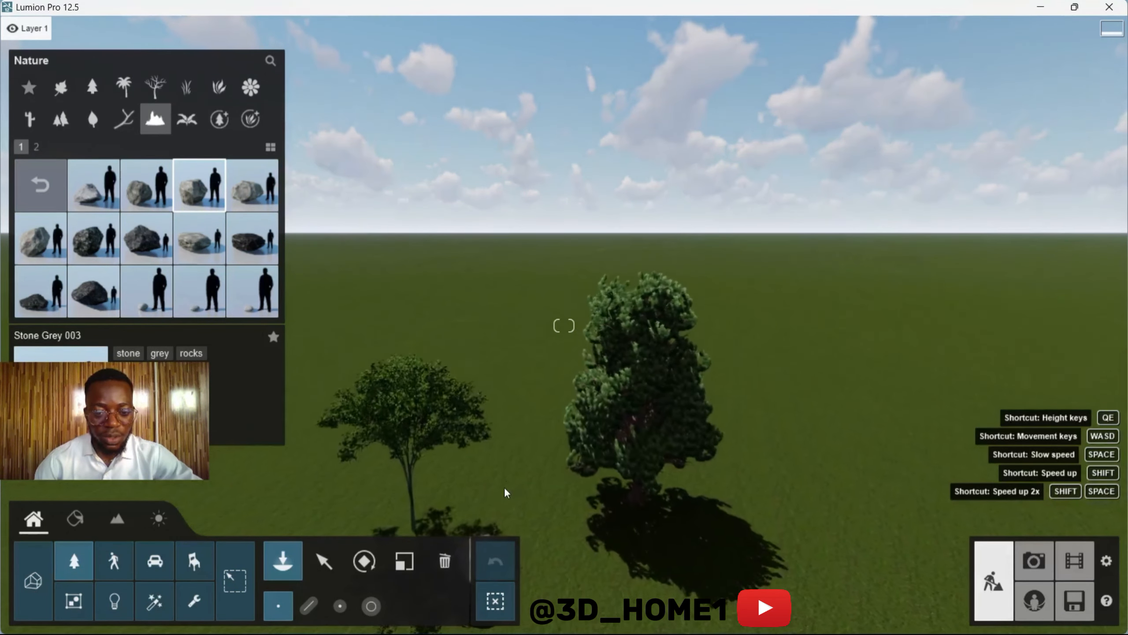
{"action": "left_click", "coordinate": [512, 482]}
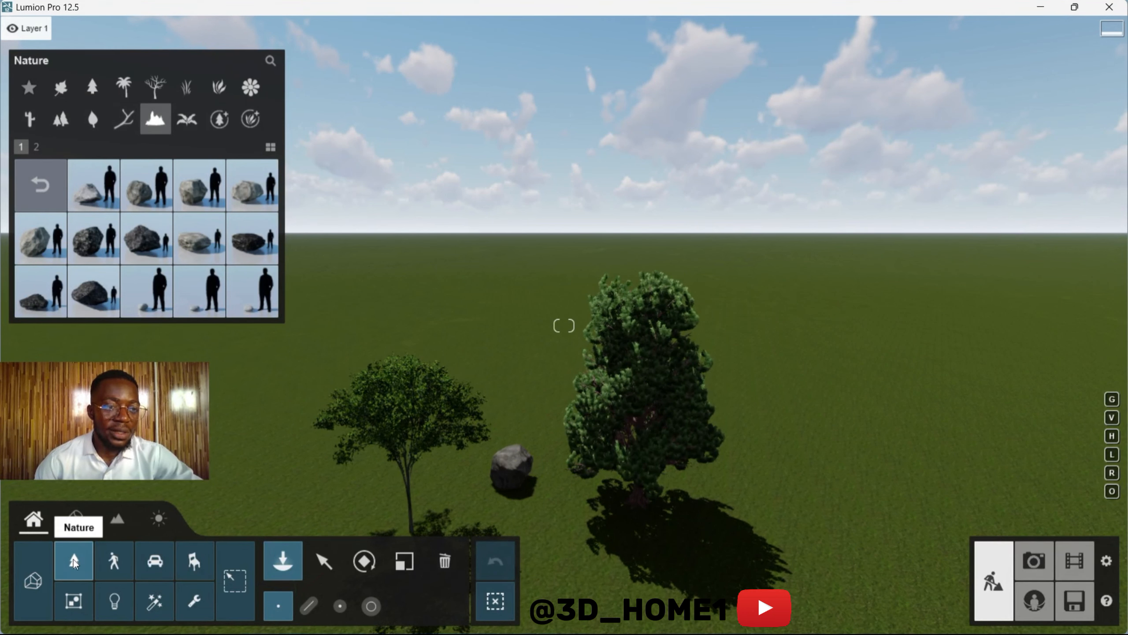
Step: Browse the Nature library's rock collections, flowers, plants and grasses to see the available objects
{"action": "left_click", "coordinate": [39, 183]}
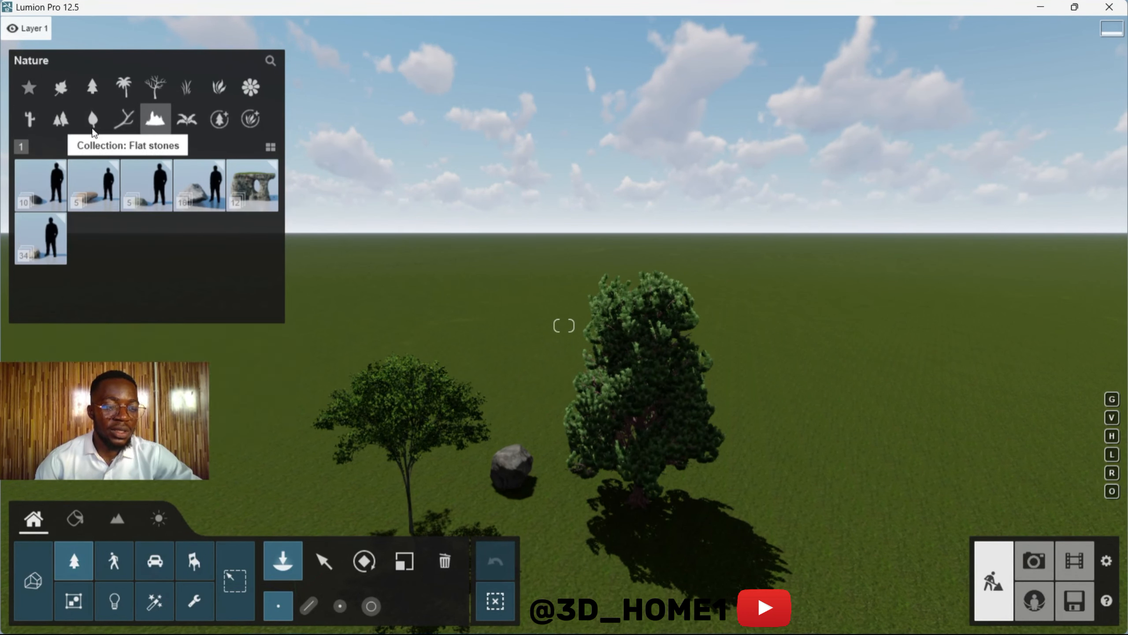
{"action": "left_click", "coordinate": [186, 118]}
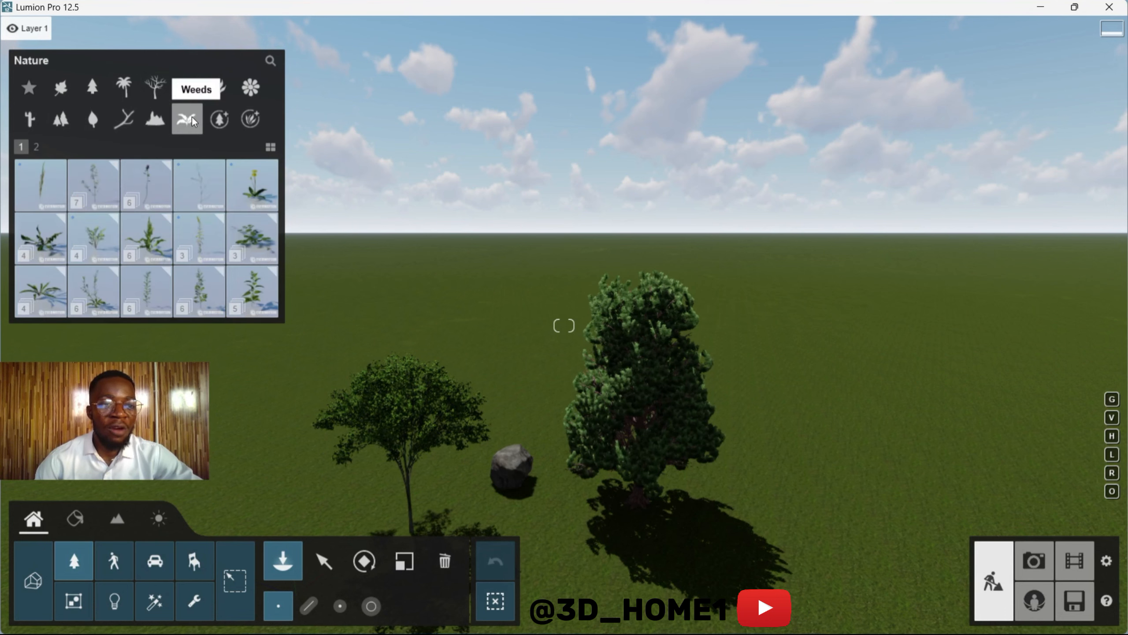
{"action": "left_click", "coordinate": [249, 88]}
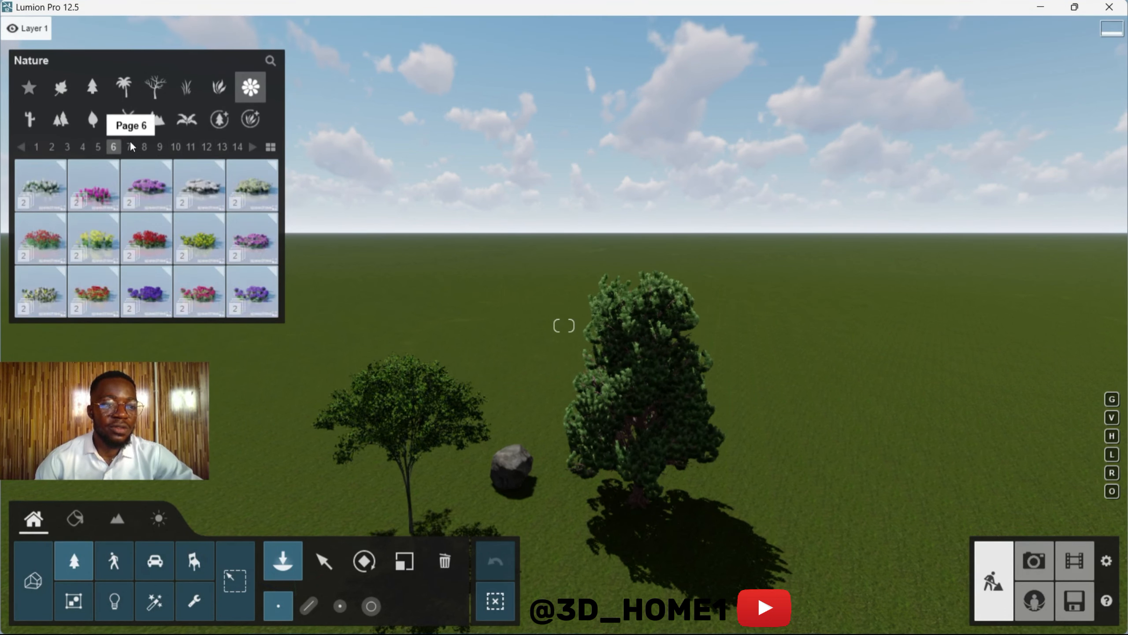
{"action": "left_click", "coordinate": [186, 119]}
{"action": "left_click", "coordinate": [219, 87]}
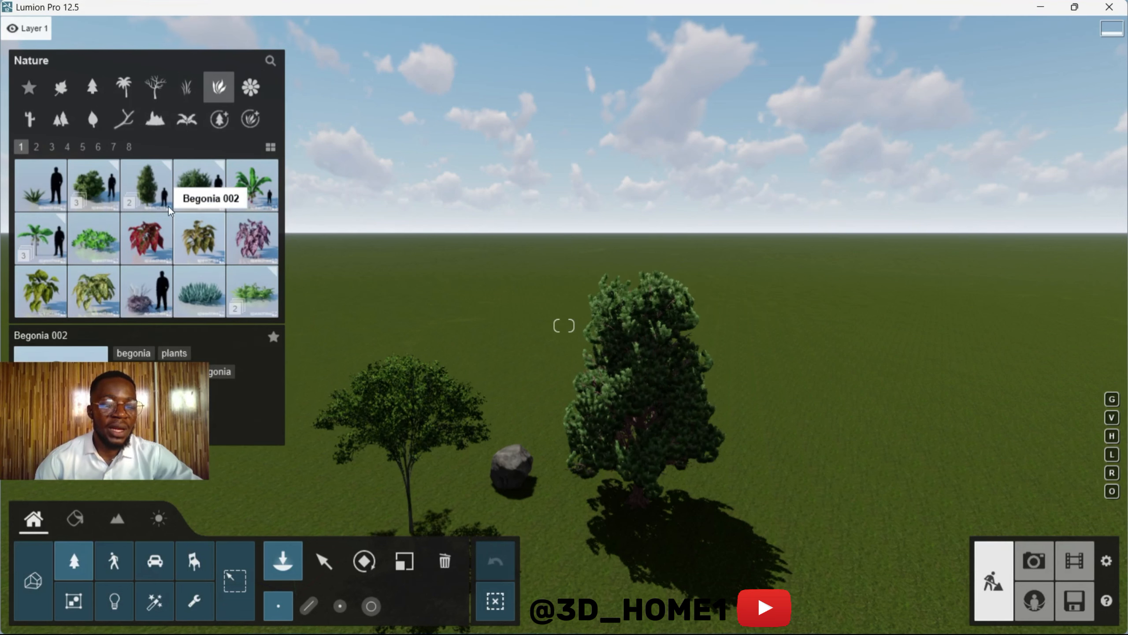
{"action": "left_click", "coordinate": [80, 145]}
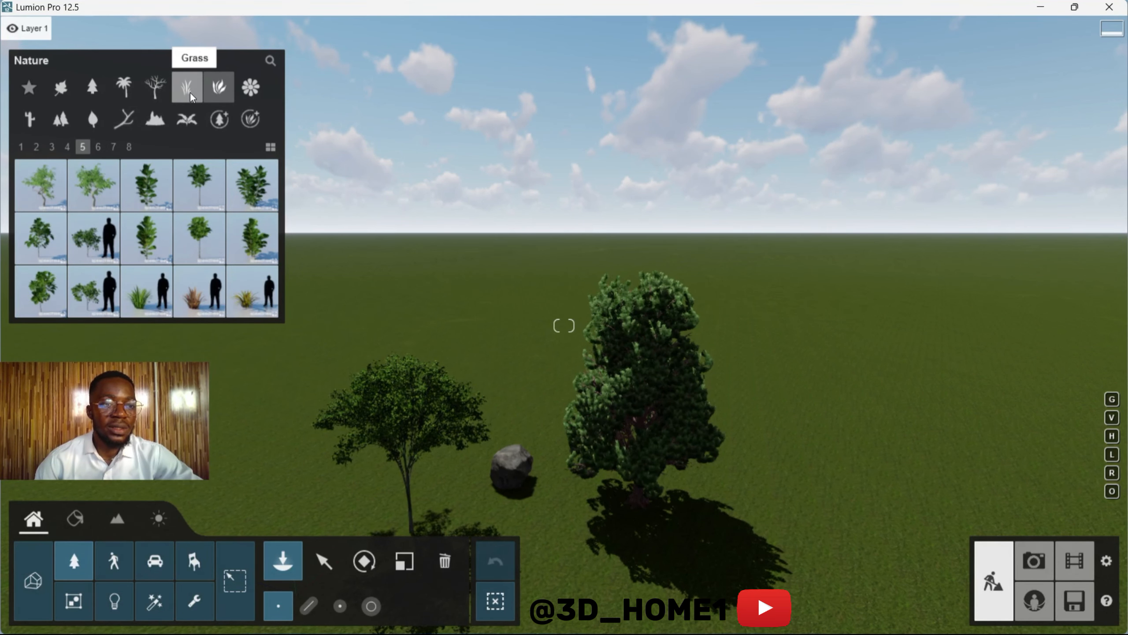
{"action": "left_click", "coordinate": [186, 118]}
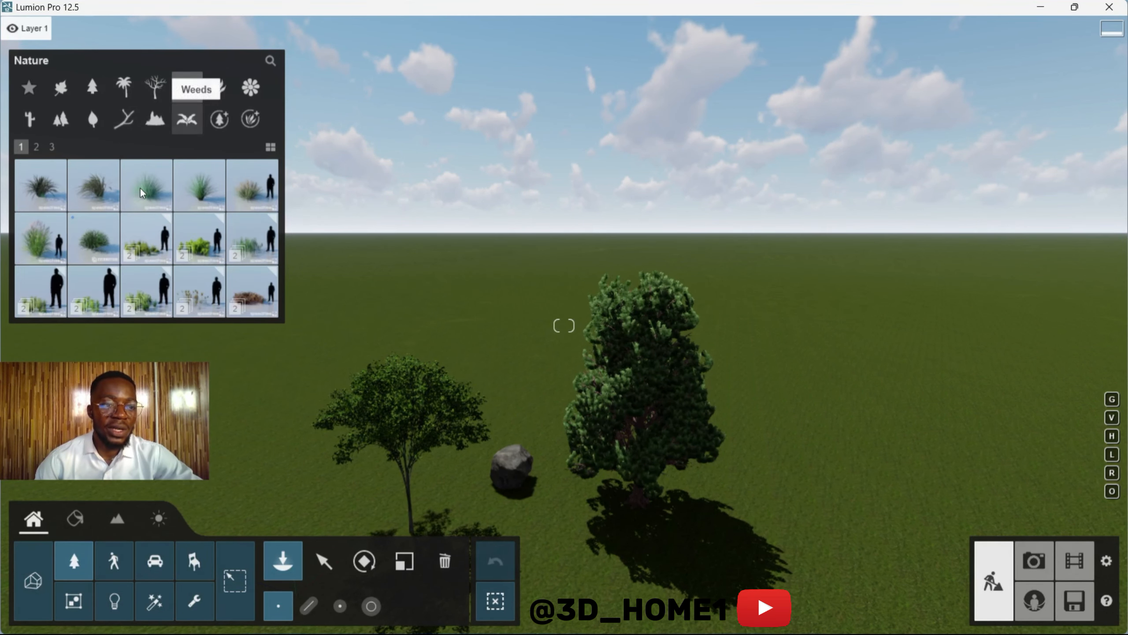
Step: Place Leafless Tree 010 from the leafless trees category on the open grass beyond the elm and the pine
{"action": "left_click", "coordinate": [146, 91]}
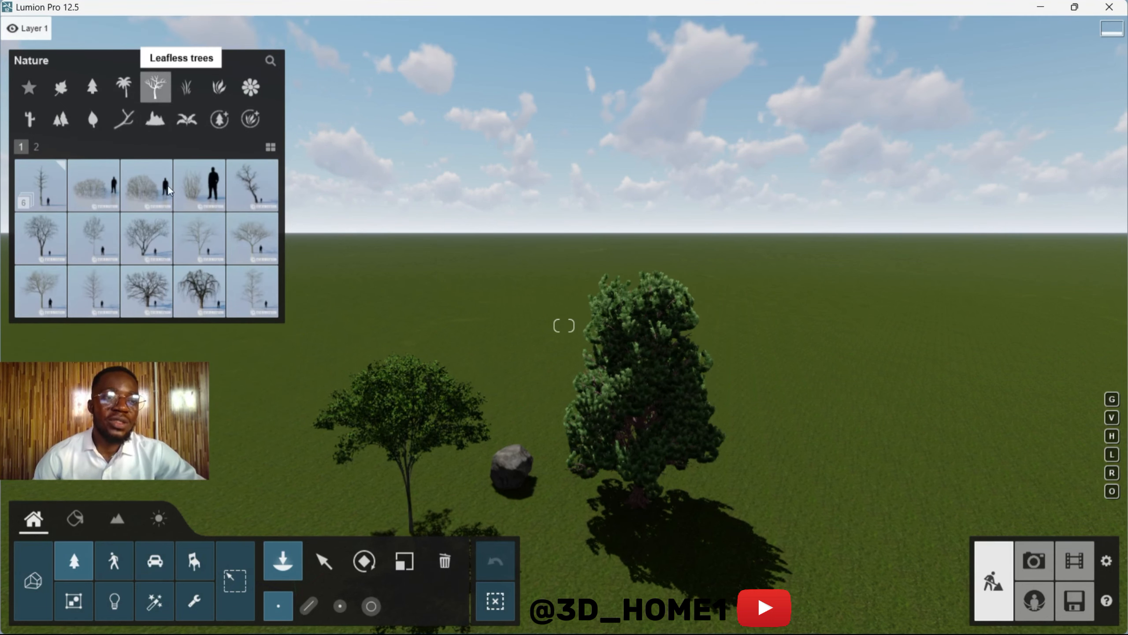
{"action": "left_click", "coordinate": [212, 287]}
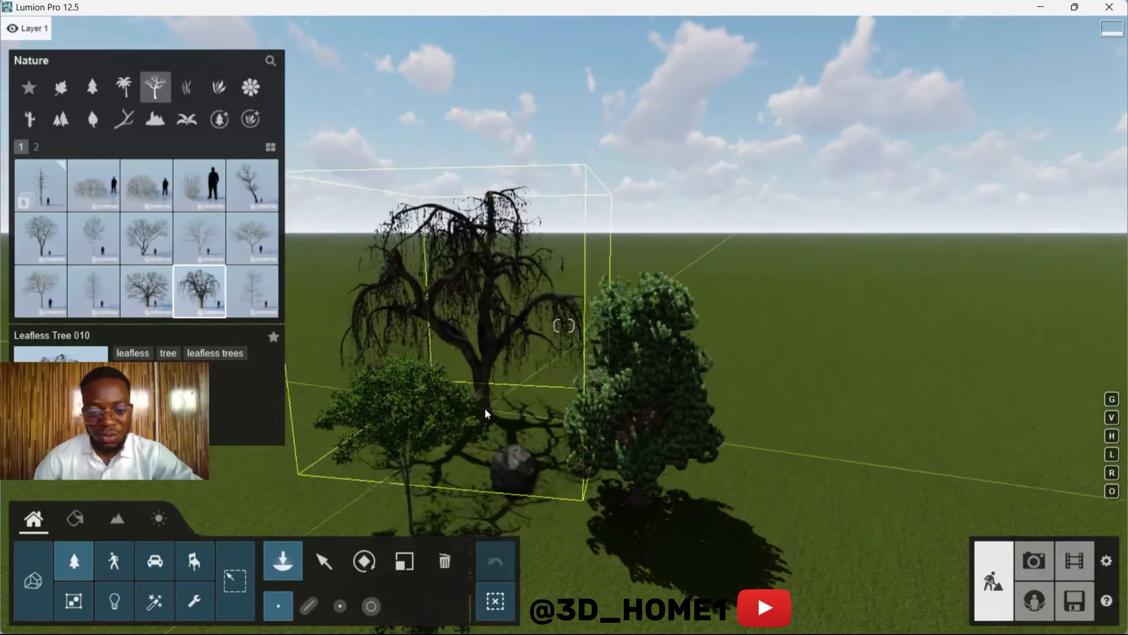
{"action": "left_click", "coordinate": [486, 408]}
{"action": "key", "text": "w"}
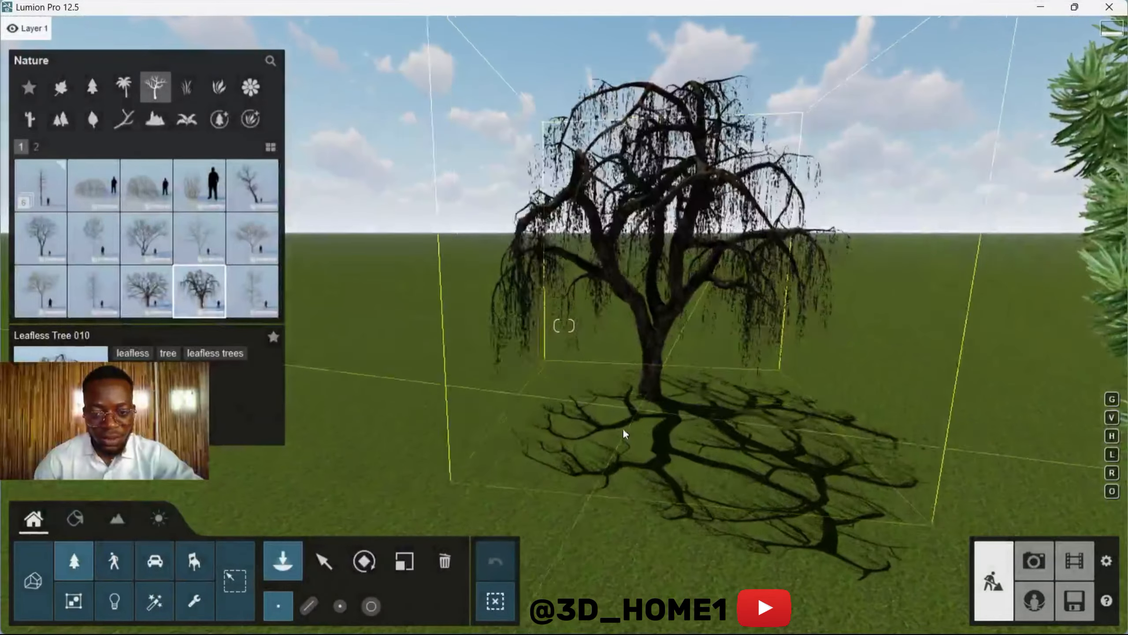
{"action": "key", "text": "w"}
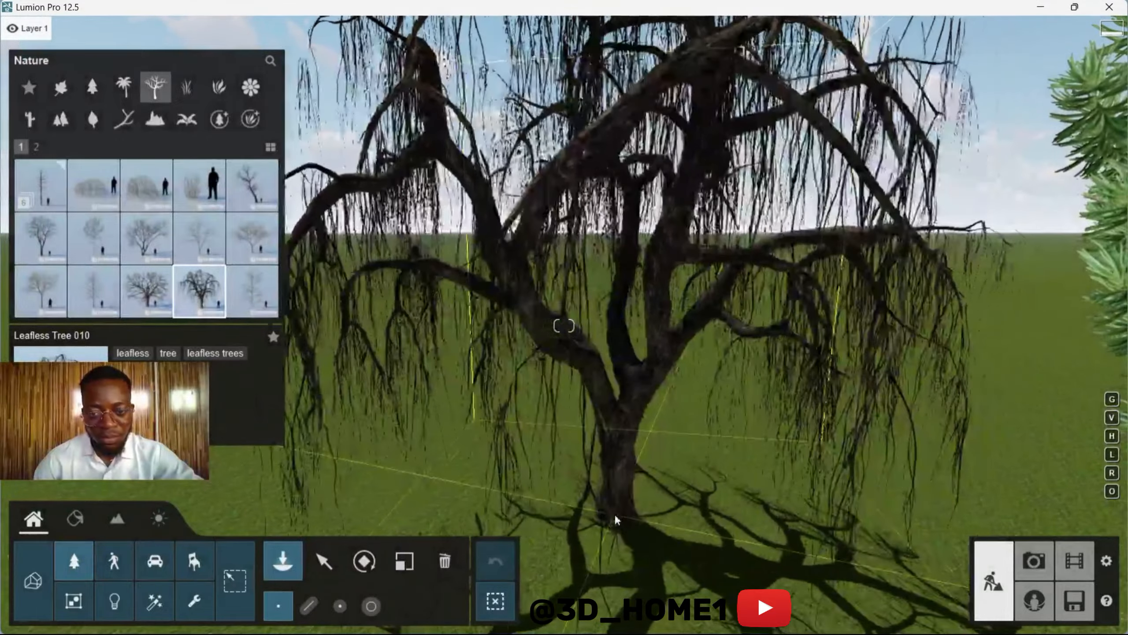
{"action": "left_click", "coordinate": [614, 514]}
Step: Move the camera back, sideways and in again to view the leafless tree's hanging branches
{"action": "key", "text": "s"}
{"action": "key", "text": "w"}
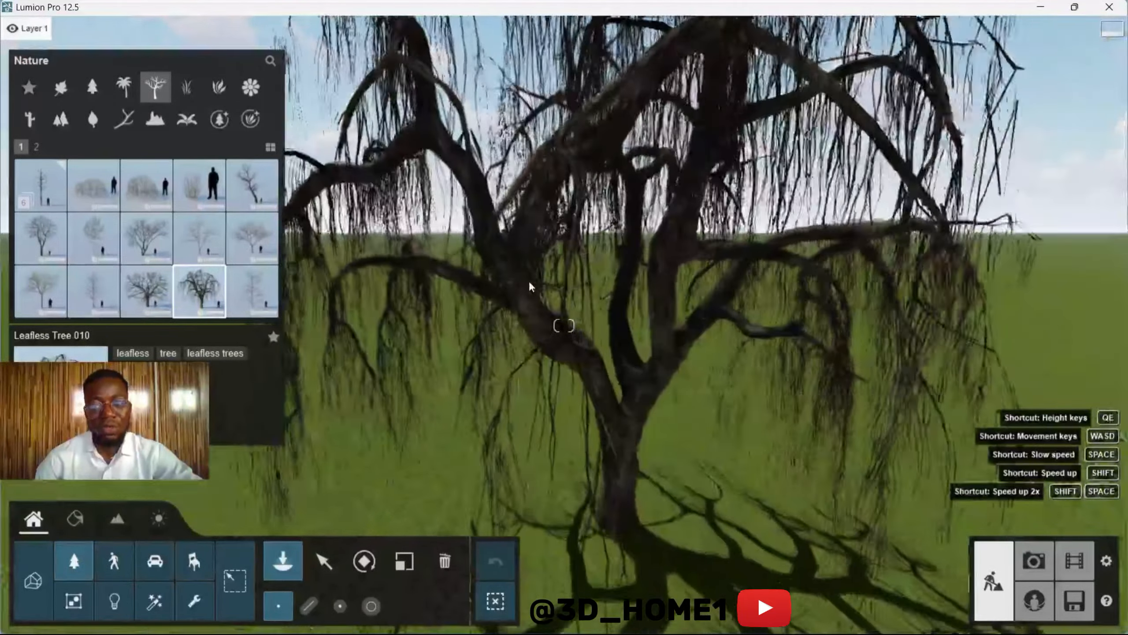
{"action": "key", "text": "s"}
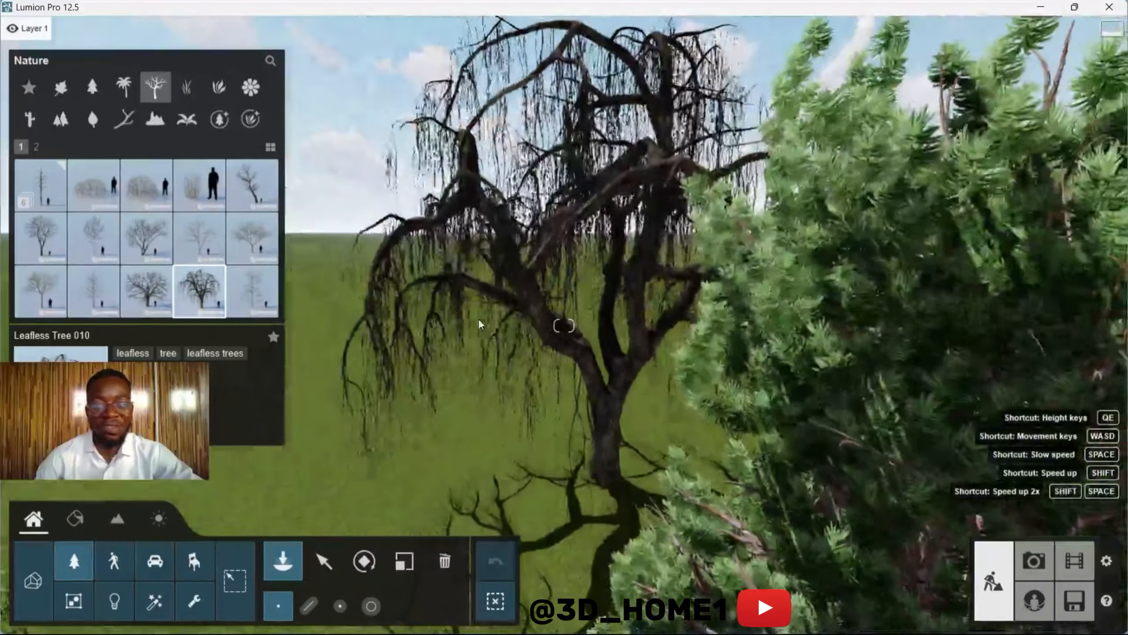
{"action": "key", "text": "a"}
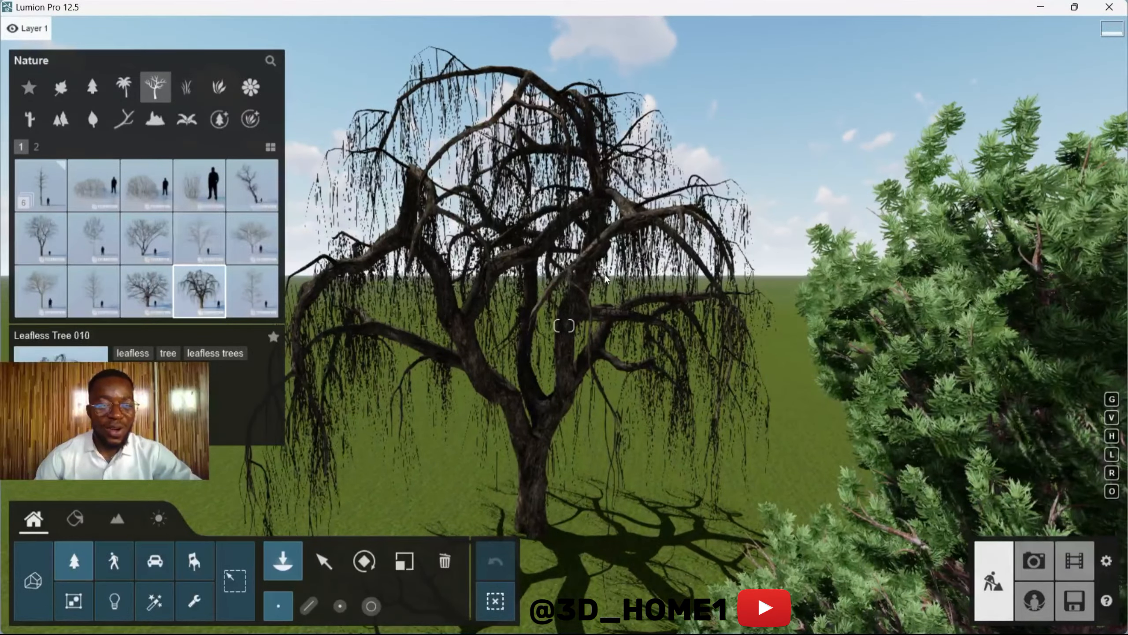
{"action": "key", "text": "w"}
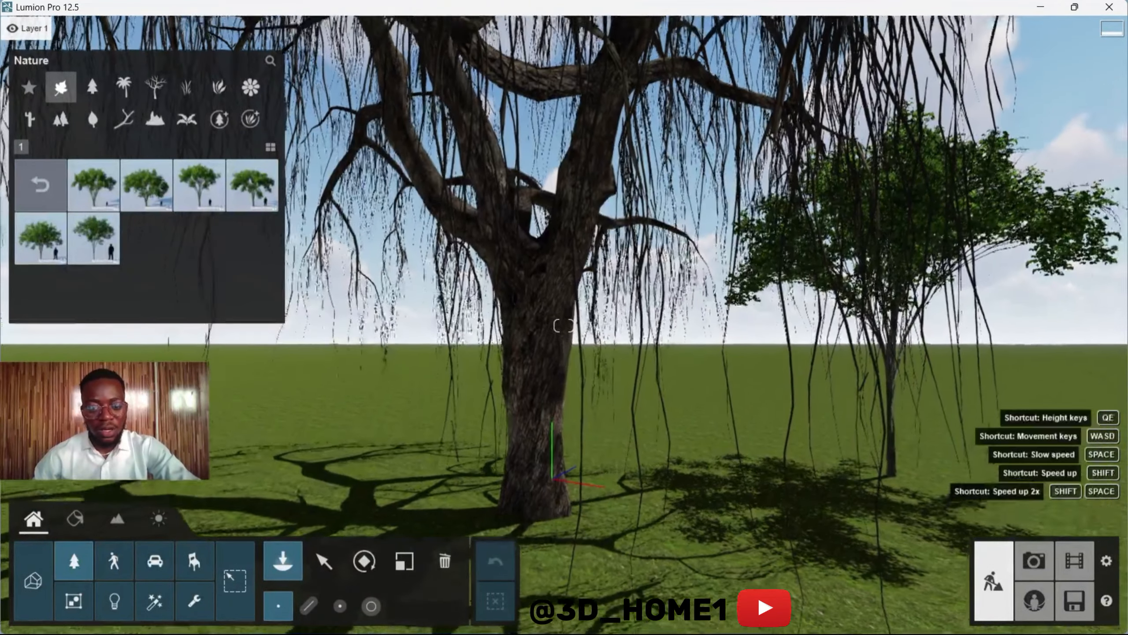
{"action": "key", "text": "s"}
Step: Turn the camera and shift it sideways to view the leafless tree with the elm behind it
{"action": "right_click_drag", "start_coordinate": [522, 468], "coordinate": [651, 349]}
{"action": "key", "text": "a"}
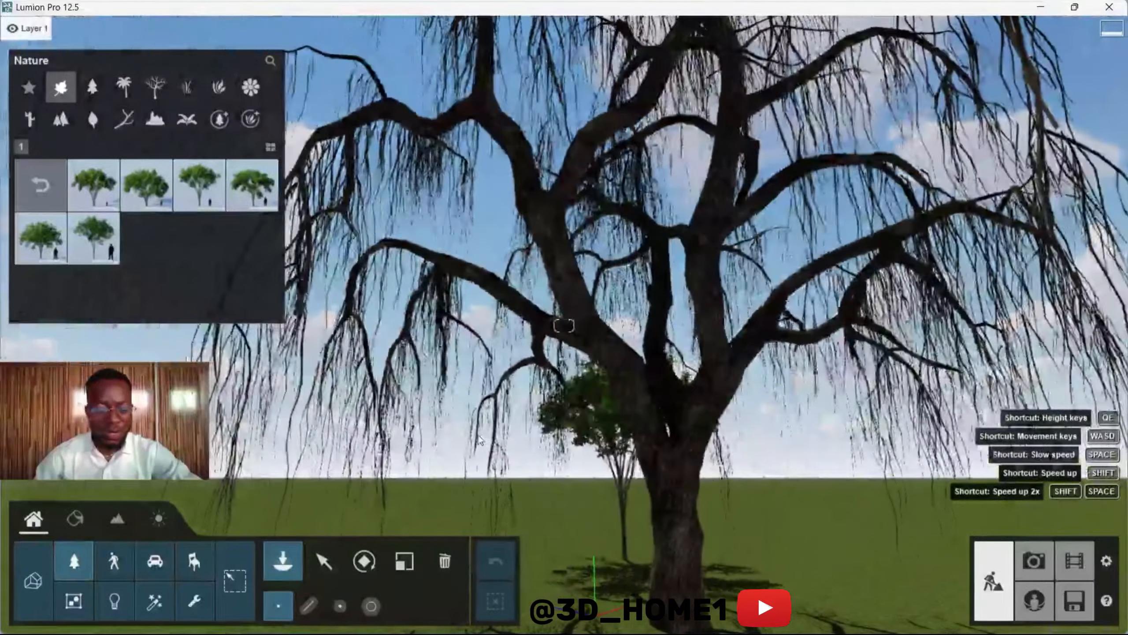
{"action": "key", "text": "a"}
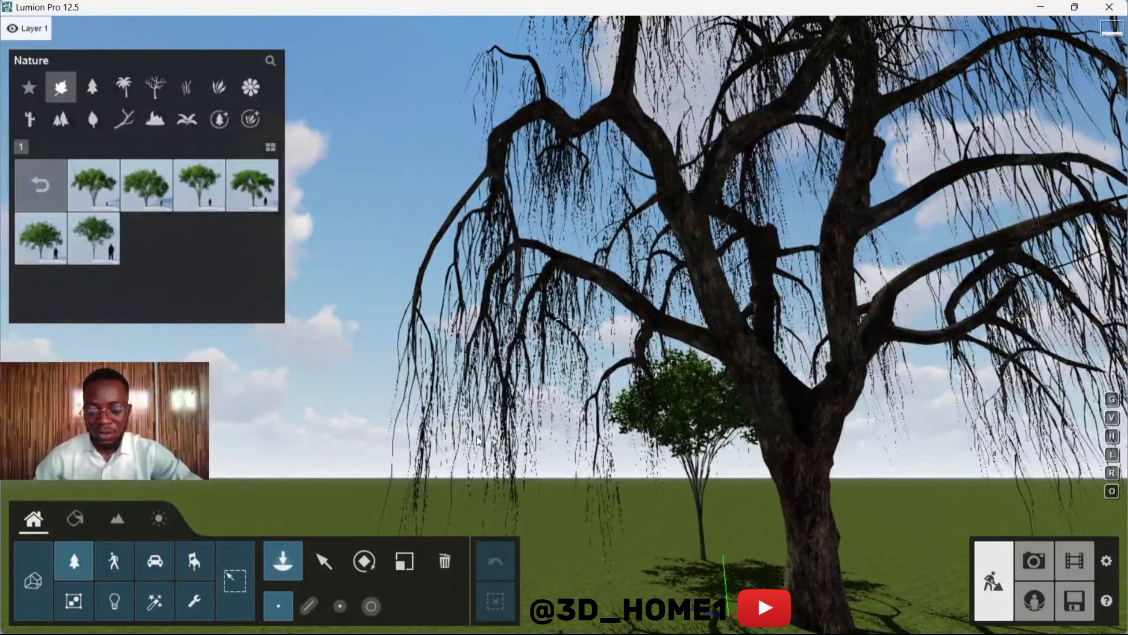
{"action": "key", "text": "d"}
{"action": "right_click_drag", "start_coordinate": [564, 325], "coordinate": [702, 319]}
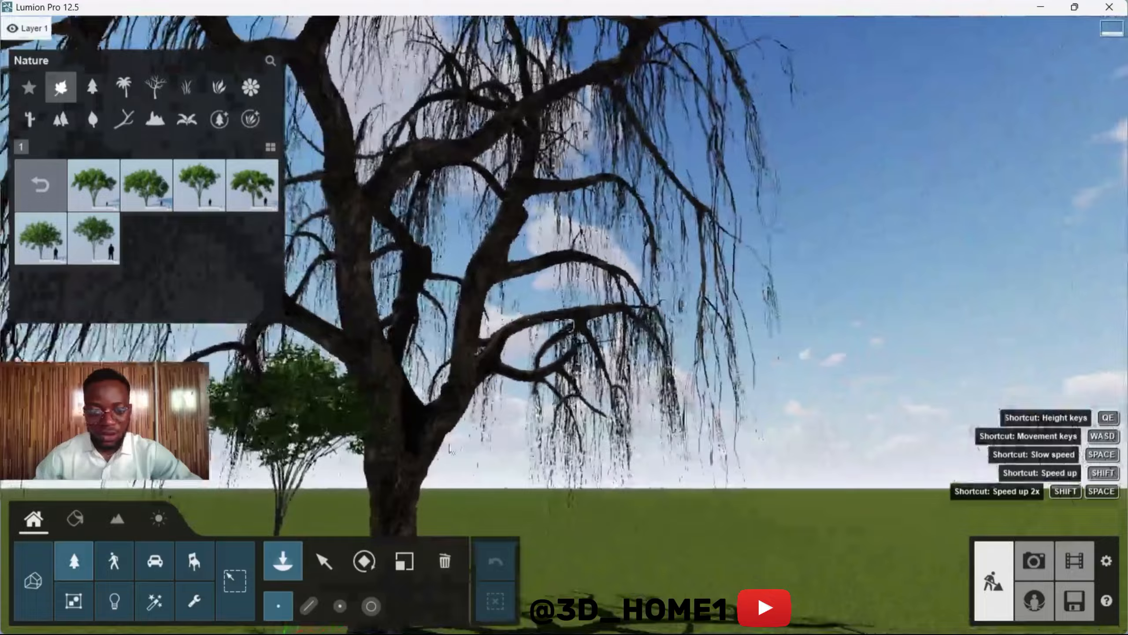
Step: Circle the camera around the leafless tree to view its crown and trunk from other sides
{"action": "key", "text": "a"}
{"action": "right_click_drag", "start_coordinate": [564, 325], "coordinate": [631, 309]}
{"action": "key", "text": "a"}
{"action": "right_click_drag", "start_coordinate": [564, 324], "coordinate": [644, 322]}
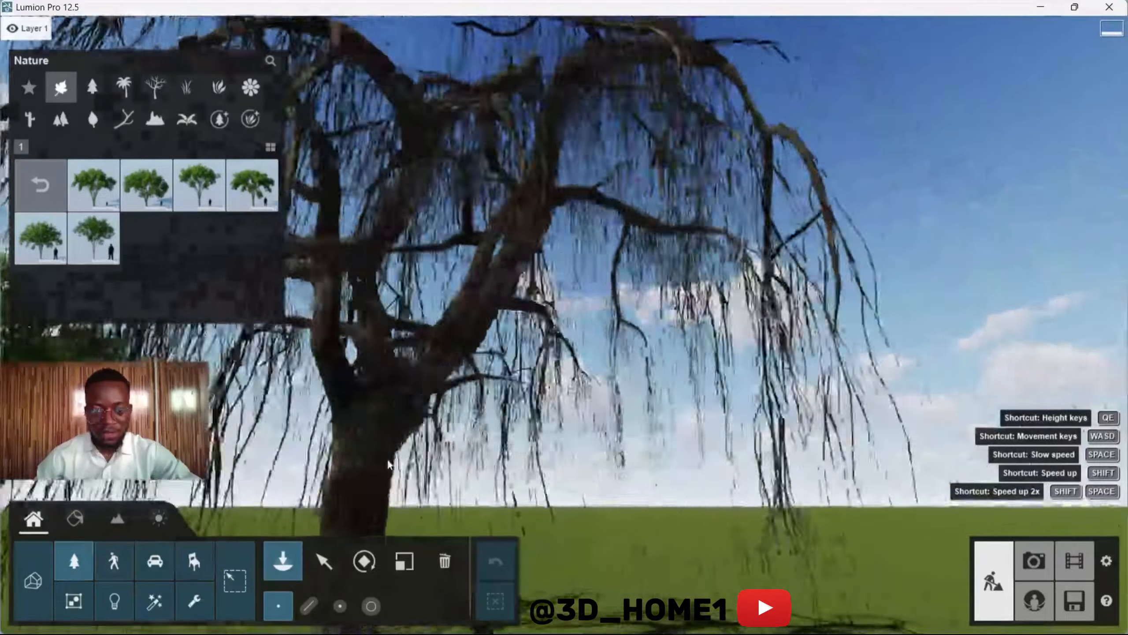
{"action": "key", "text": "a"}
{"action": "right_click_drag", "start_coordinate": [564, 325], "coordinate": [680, 341]}
{"action": "key", "text": "a"}
{"action": "key", "text": "a"}
{"action": "key", "text": "a"}
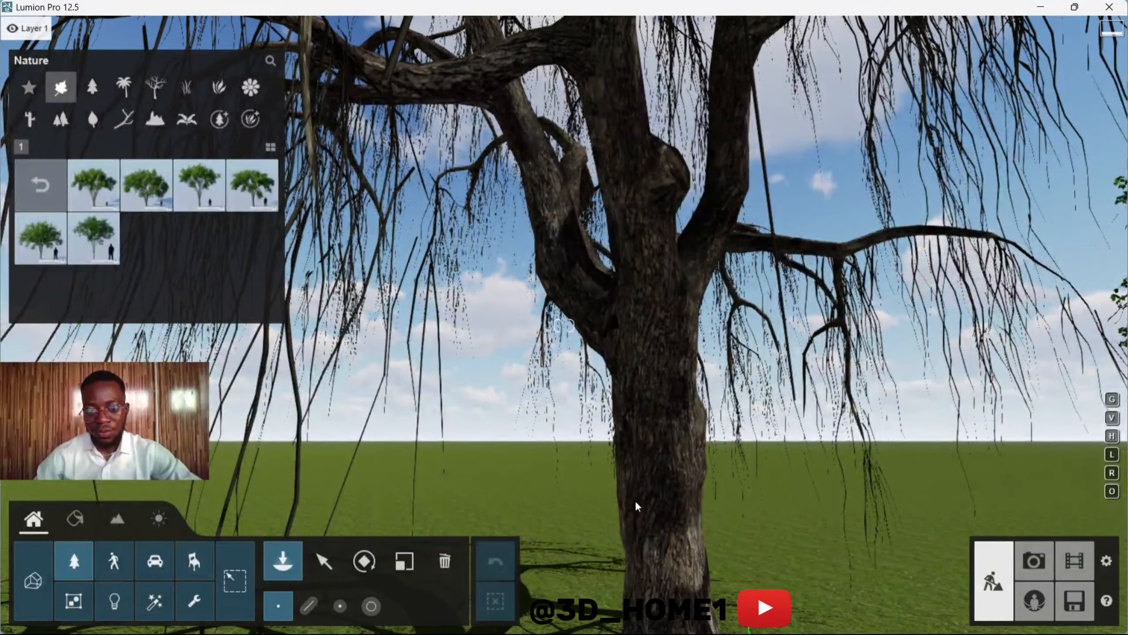
Step: Turn the camera from the leafless trunk toward the elm and pull back to frame both trees against the sky
{"action": "right_click_drag", "start_coordinate": [636, 510], "coordinate": [729, 500]}
{"action": "right_click_drag", "start_coordinate": [593, 494], "coordinate": [367, 477]}
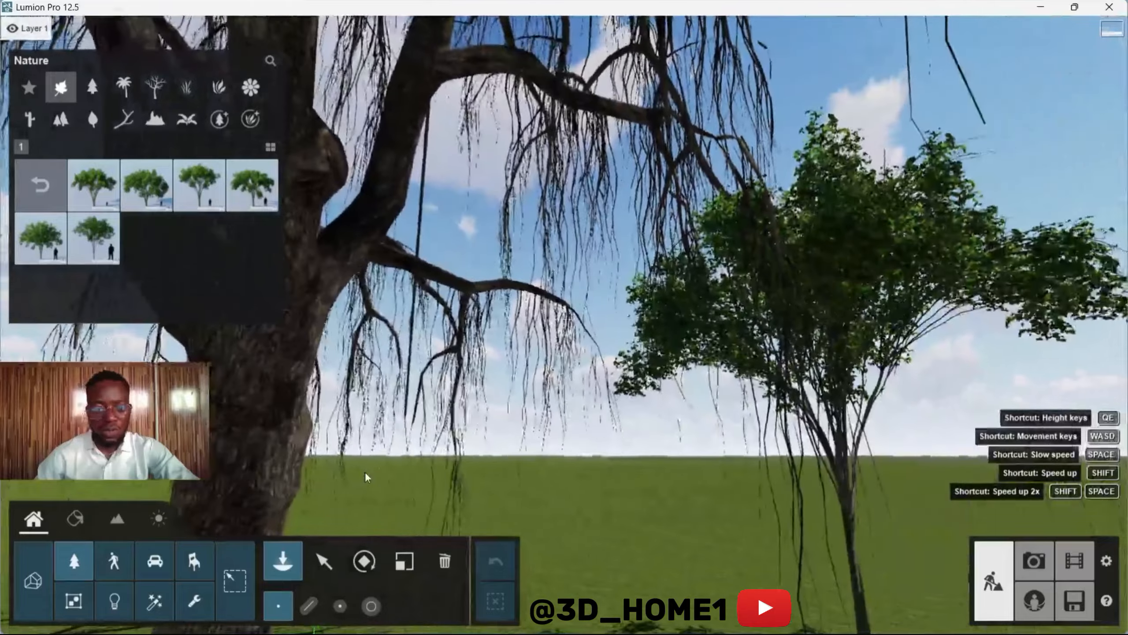
{"action": "key", "text": "s"}
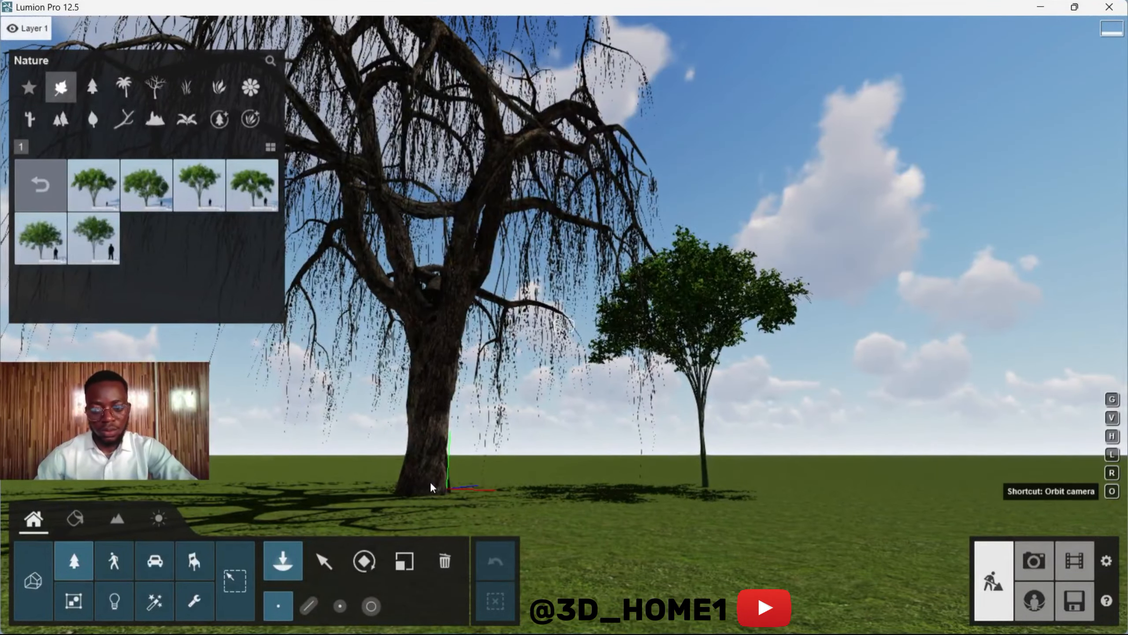
{"action": "right_click_drag", "start_coordinate": [397, 418], "coordinate": [857, 569]}
{"action": "right_click_drag", "start_coordinate": [564, 325], "coordinate": [478, 383]}
{"action": "right_click_drag", "start_coordinate": [135, 416], "coordinate": [400, 393]}
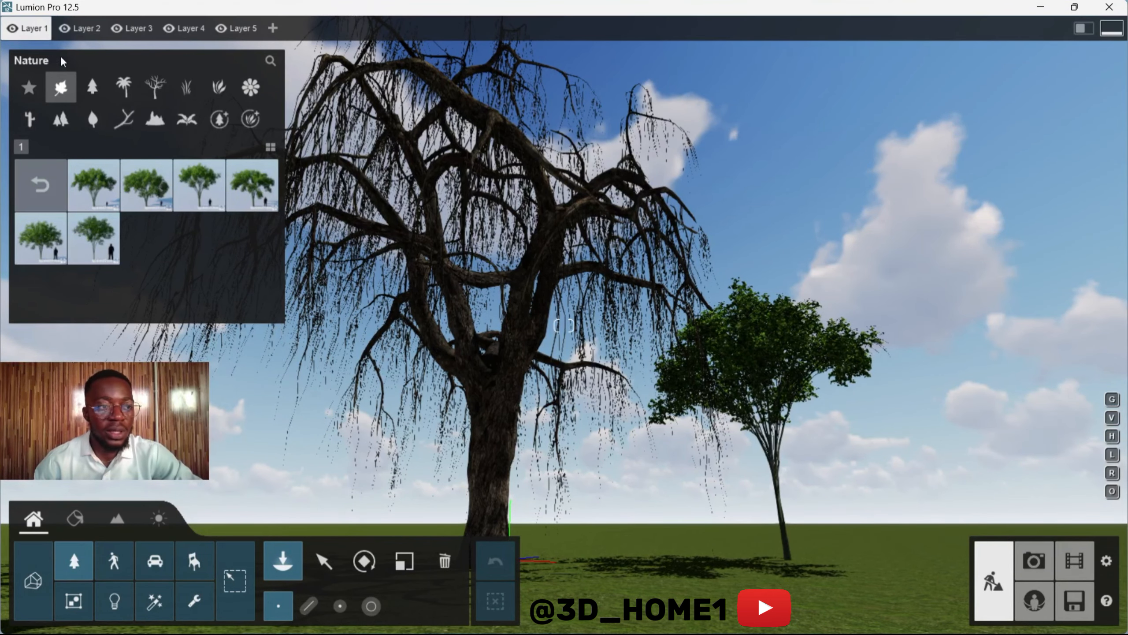
Step: Return to the project start screen, review the environments for new projects and open the example projects
{"action": "left_click", "coordinate": [183, 88]}
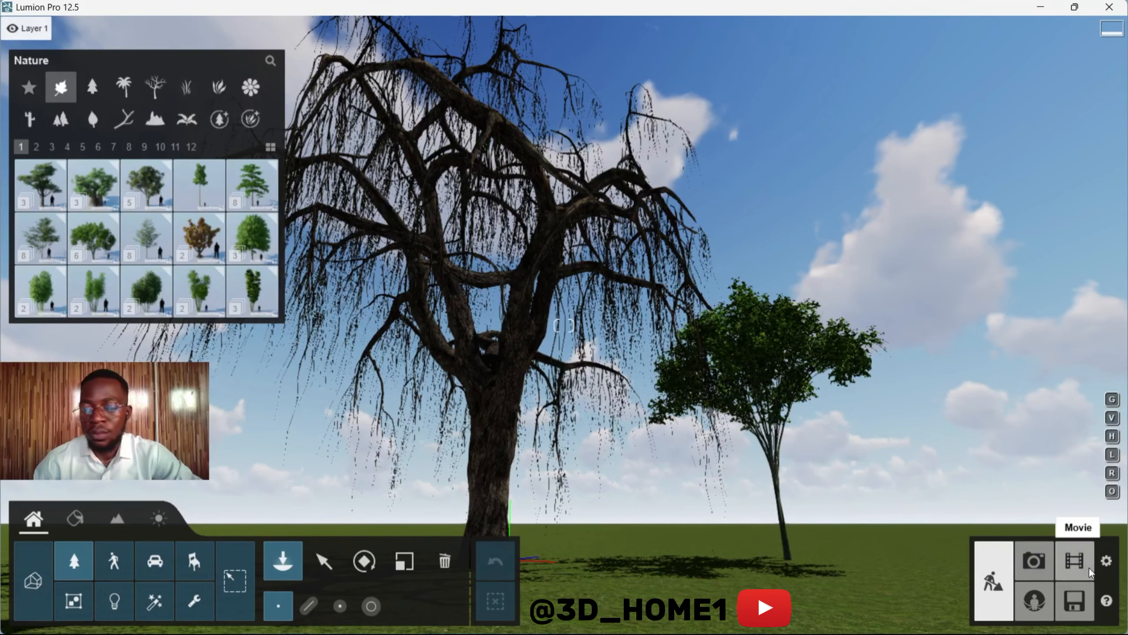
{"action": "left_click", "coordinate": [1073, 600]}
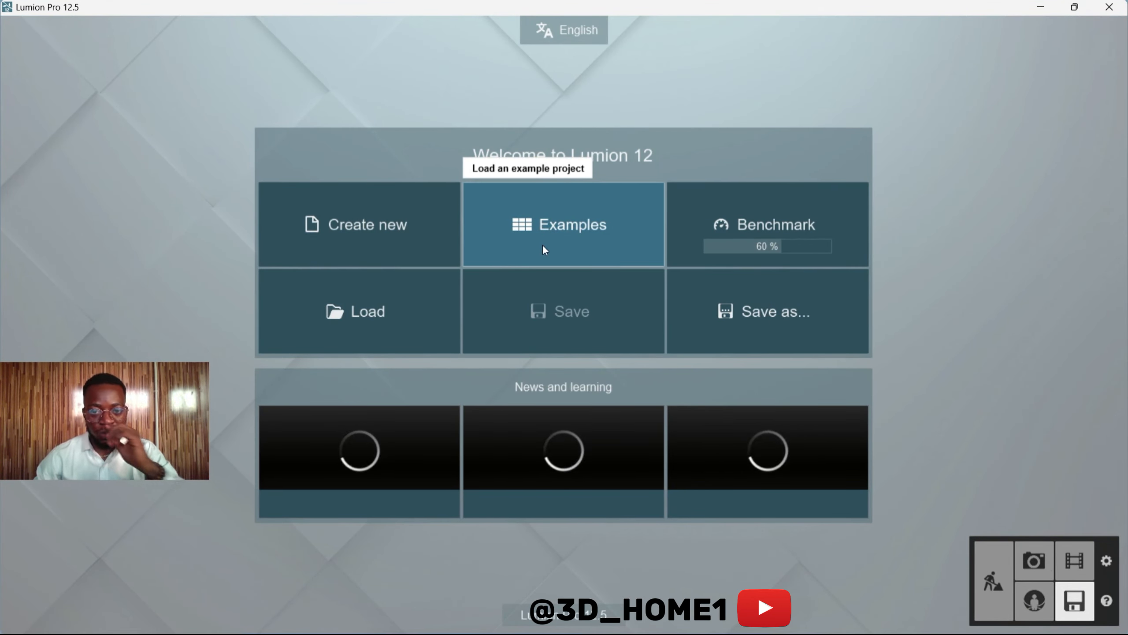
{"action": "left_click", "coordinate": [349, 220]}
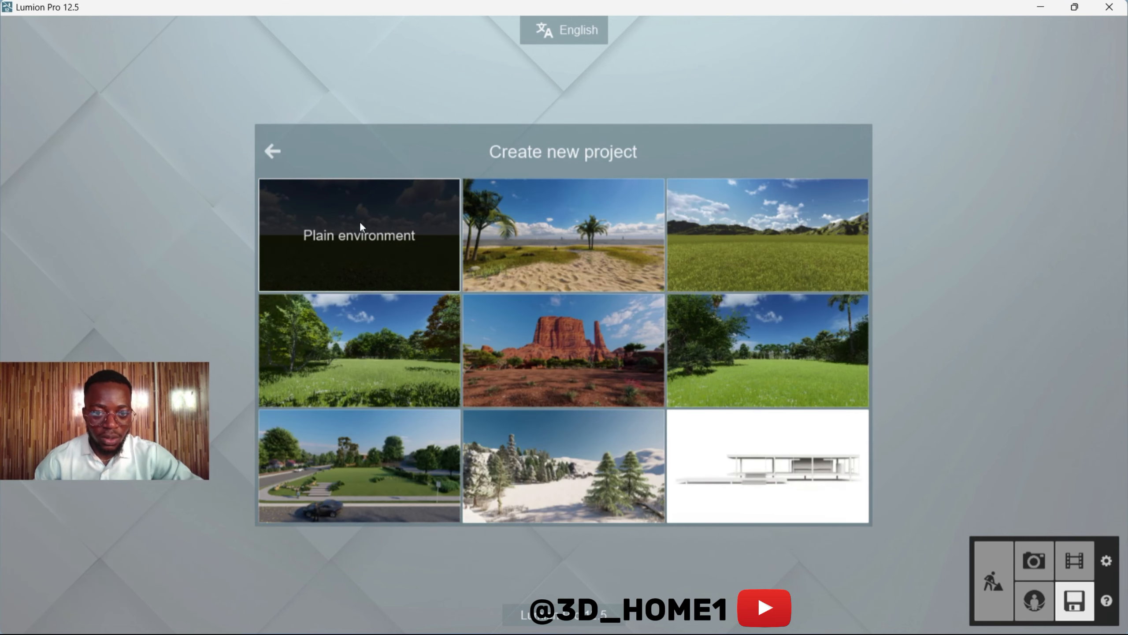
{"action": "left_click", "coordinate": [271, 151]}
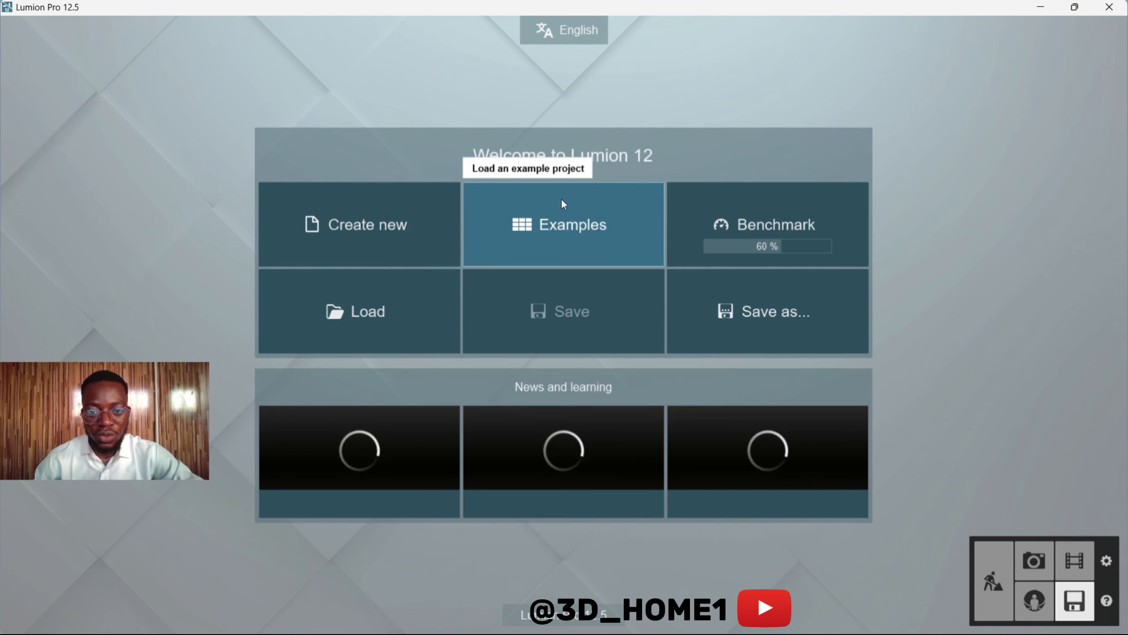
{"action": "left_click", "coordinate": [577, 224]}
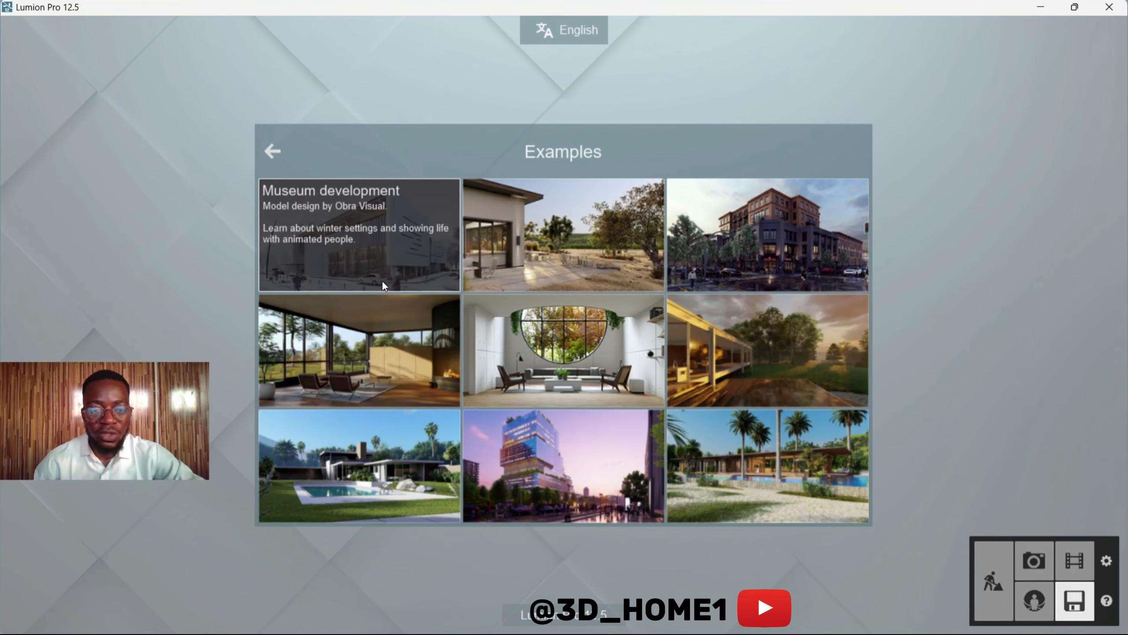